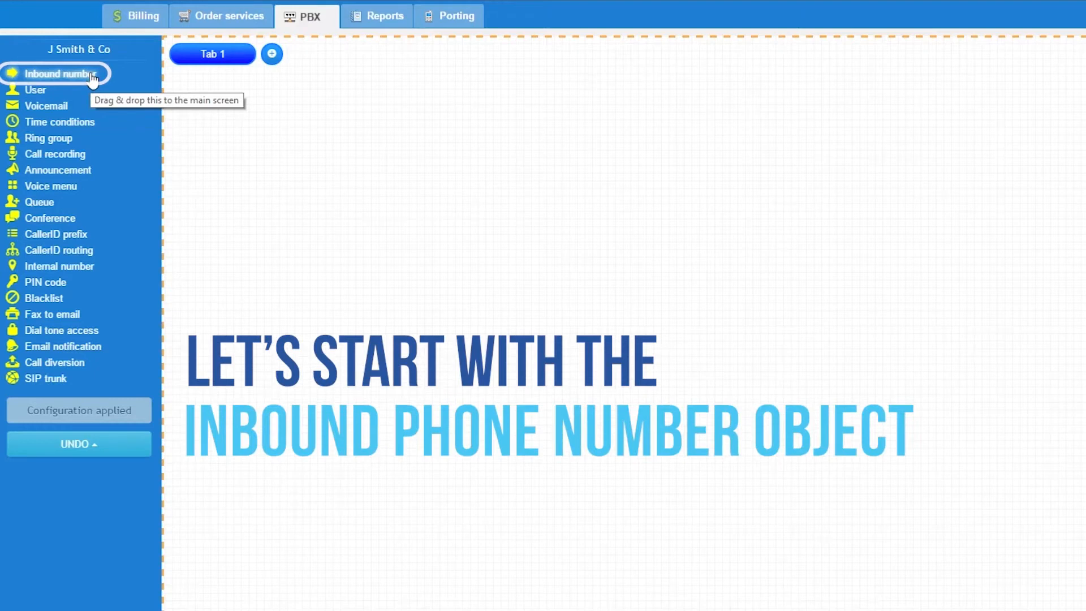
Place an Inbound number component on the canvas and name it Melbourne office.
left_click_drag(92, 78, 286, 164)
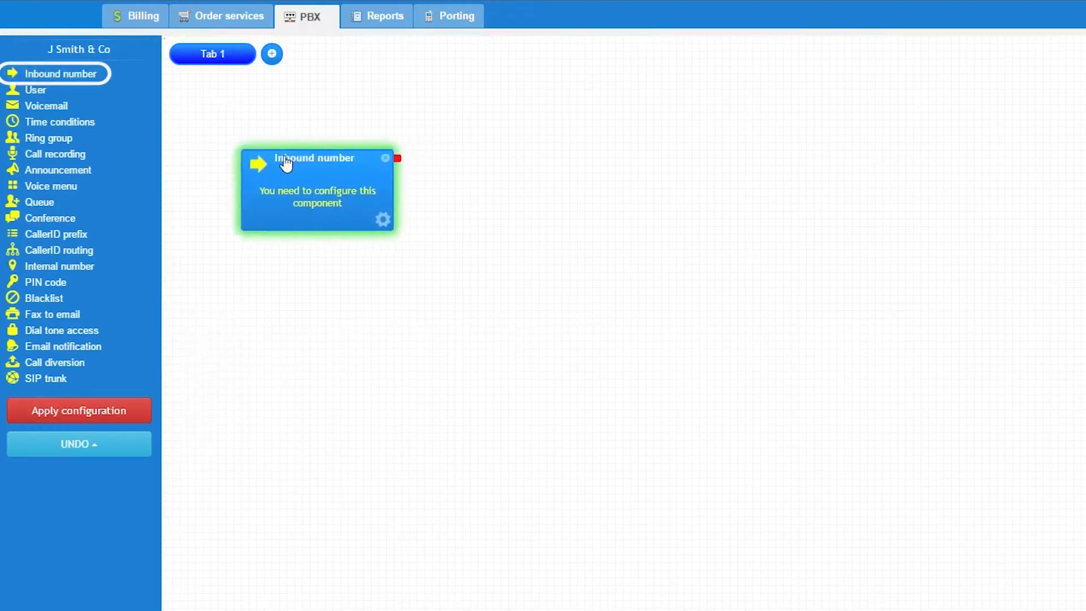
left_click(383, 220)
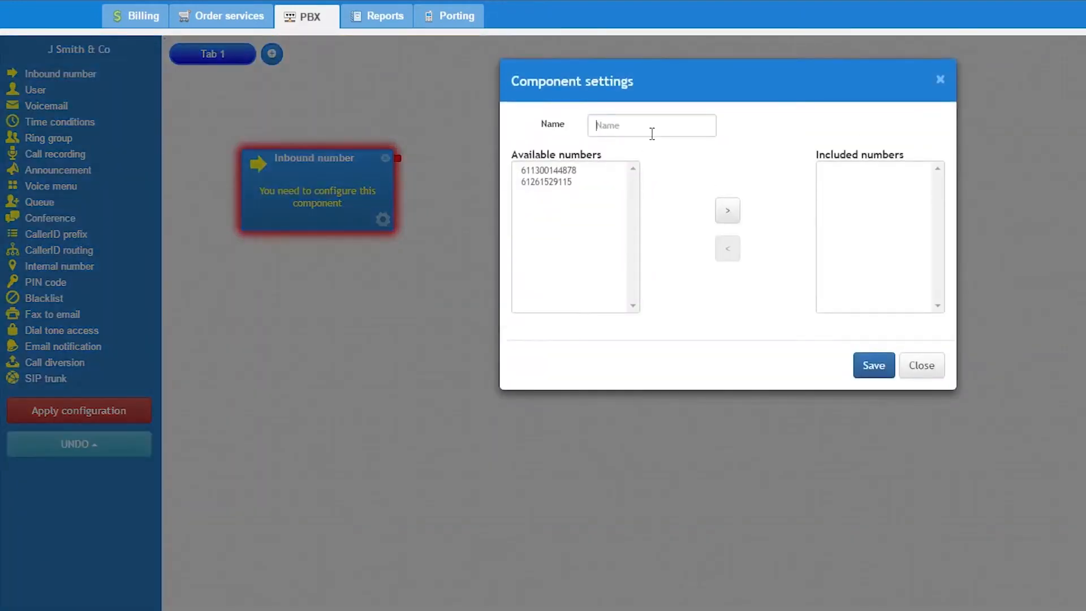
left_click(651, 134)
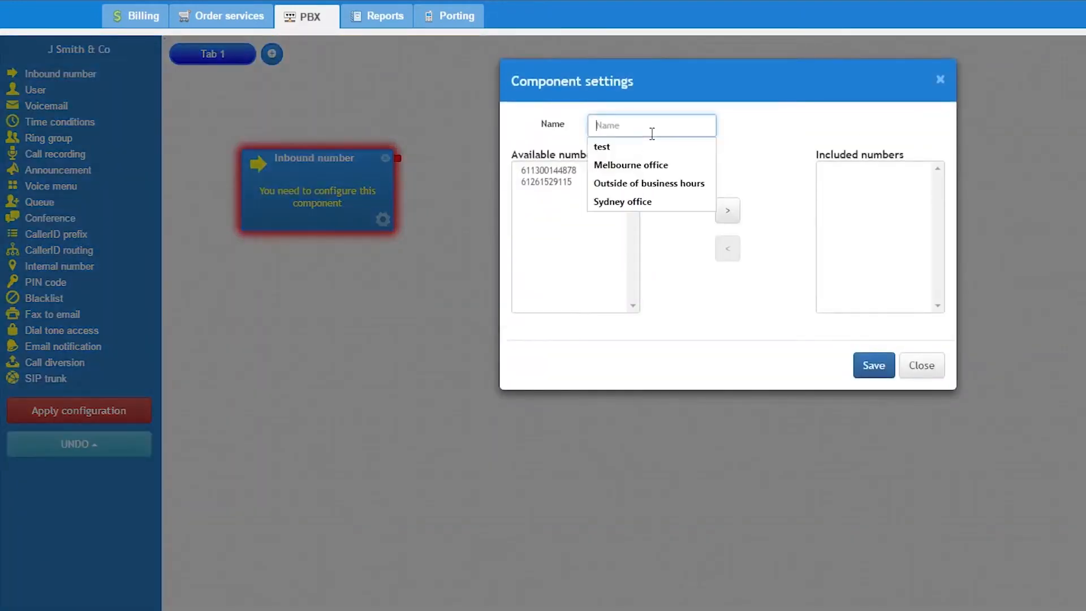
left_click(652, 165)
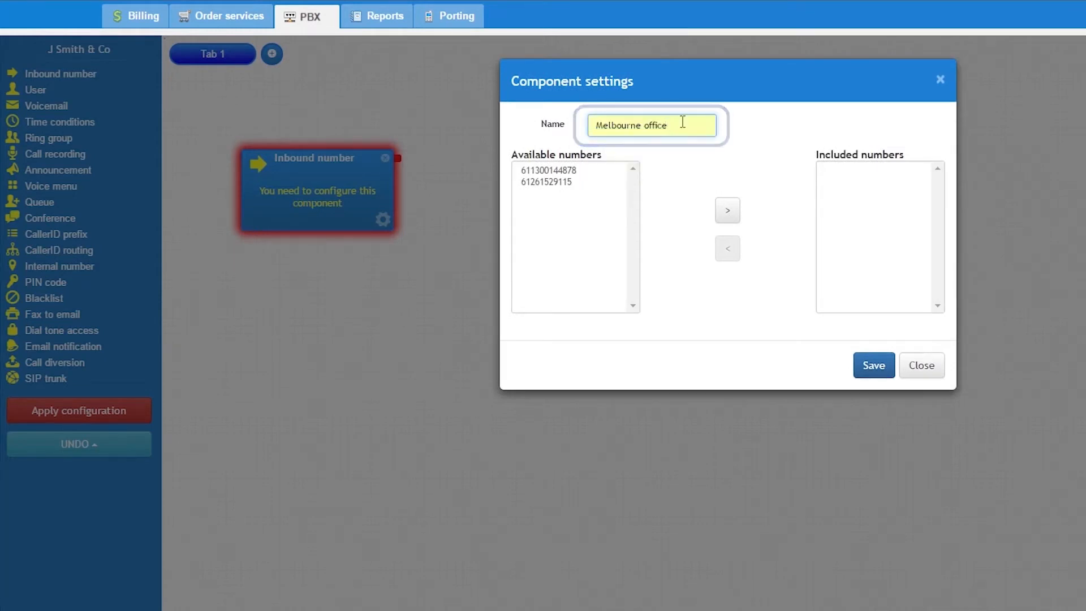
Include both available numbers in the Melbourne office component, take the second one out again, and save the settings.
left_click(569, 172)
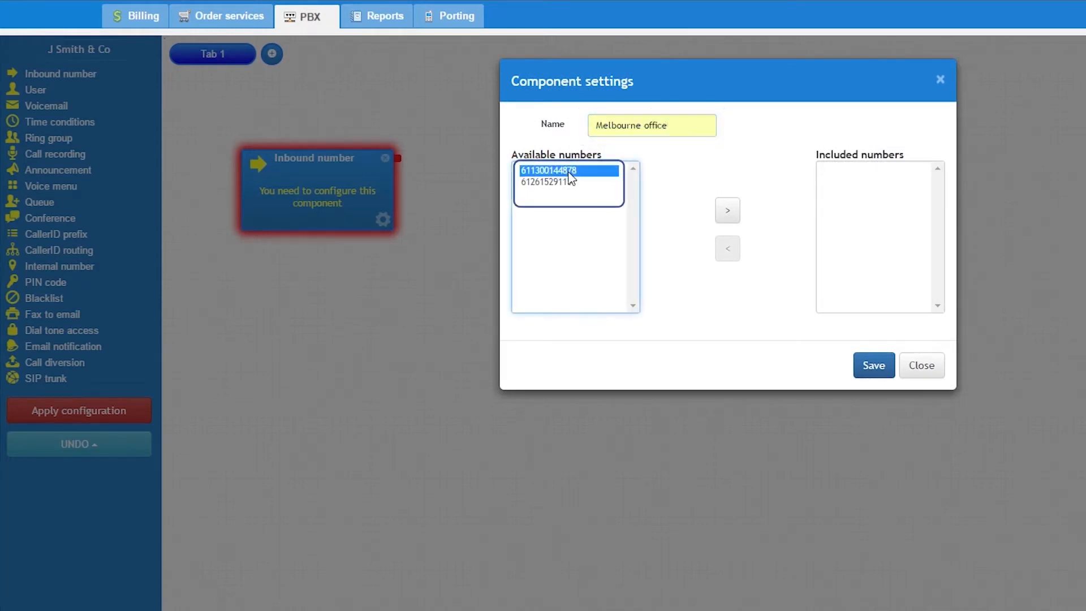
left_click(729, 211)
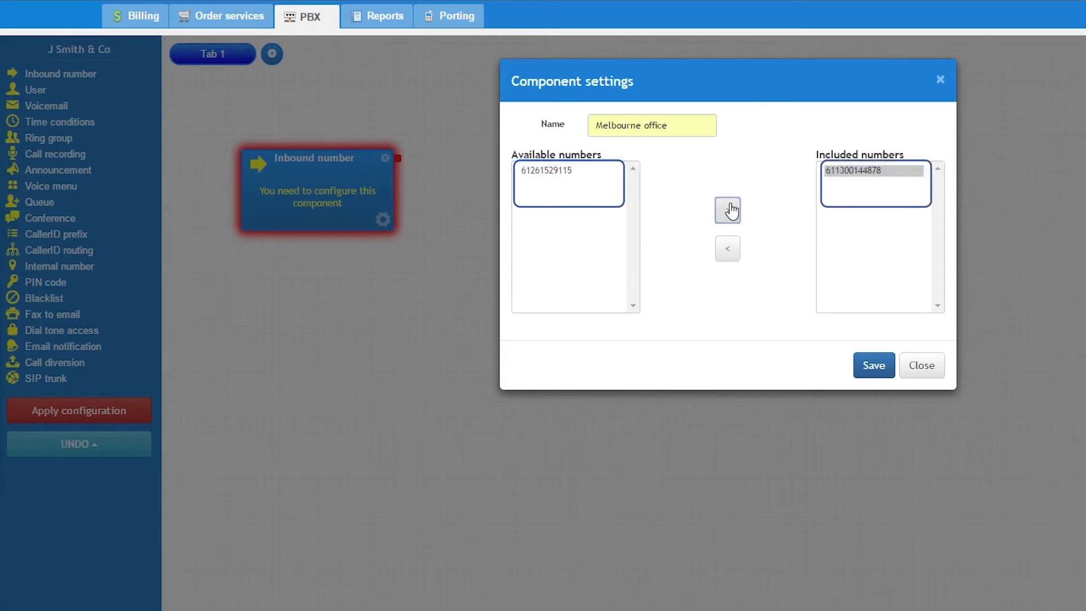
left_click(569, 172)
left_click(728, 211)
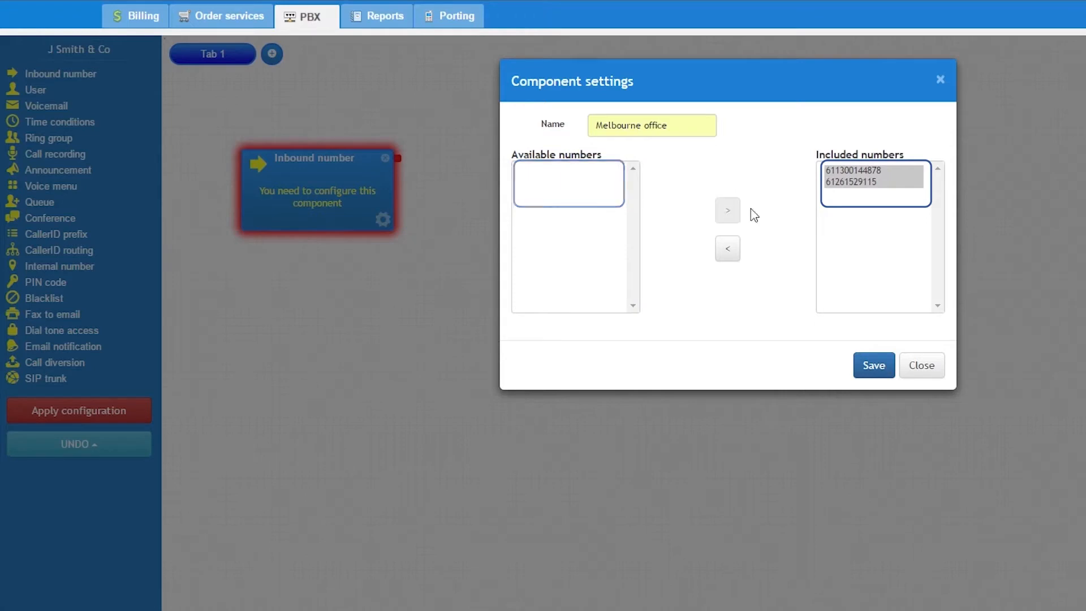
left_click(872, 183)
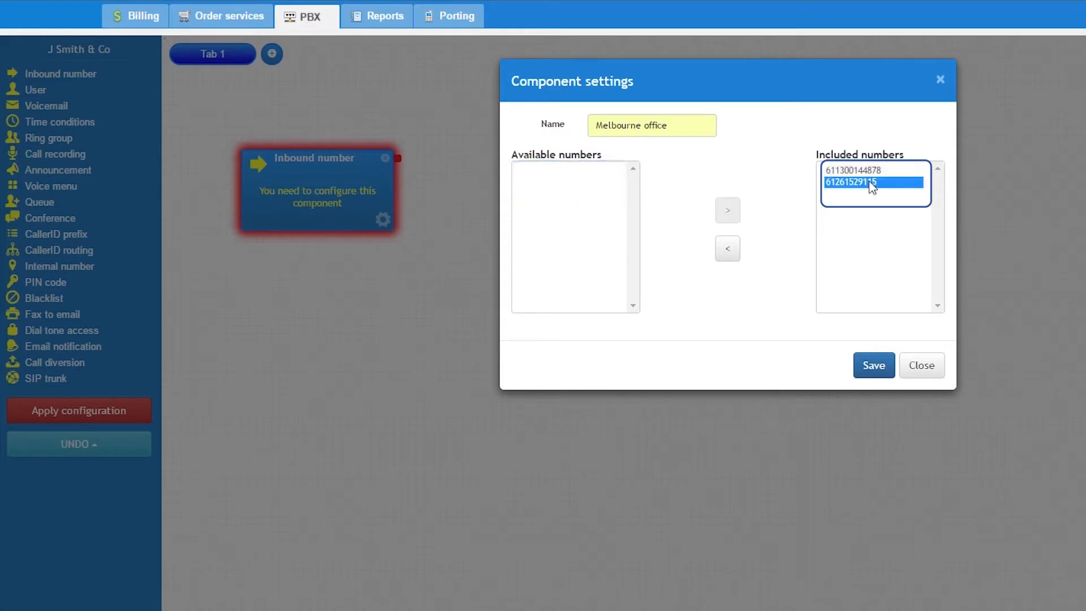
left_click(729, 252)
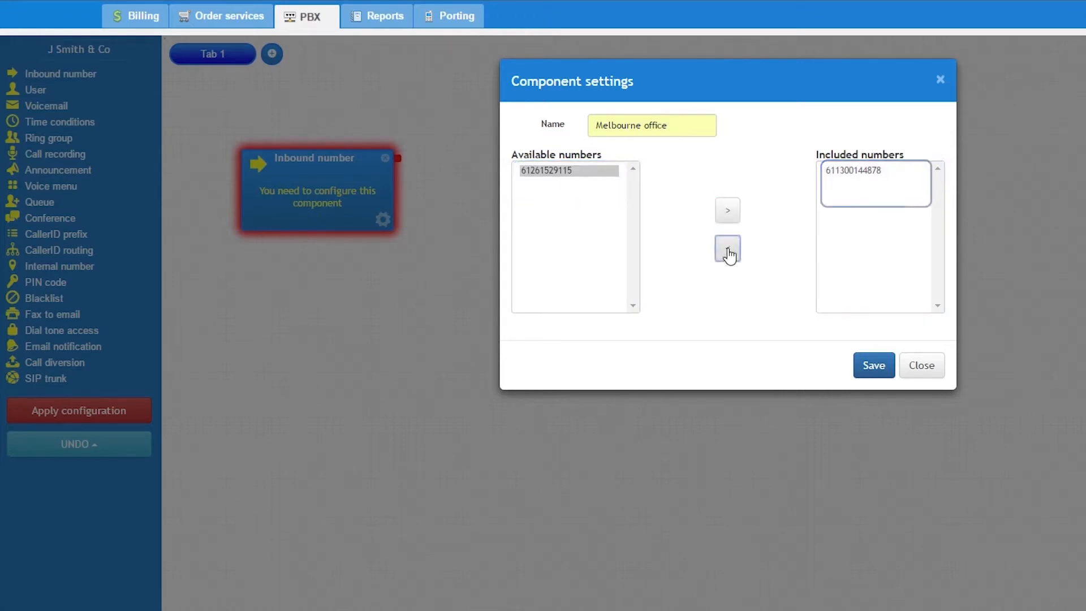
left_click(874, 364)
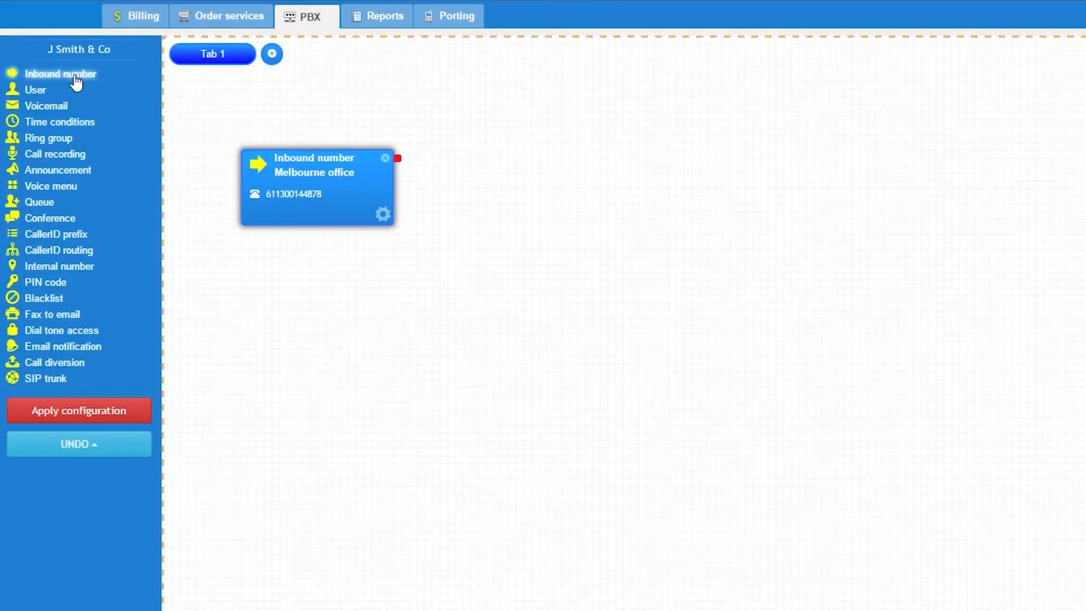
left_click_drag(74, 76, 298, 291)
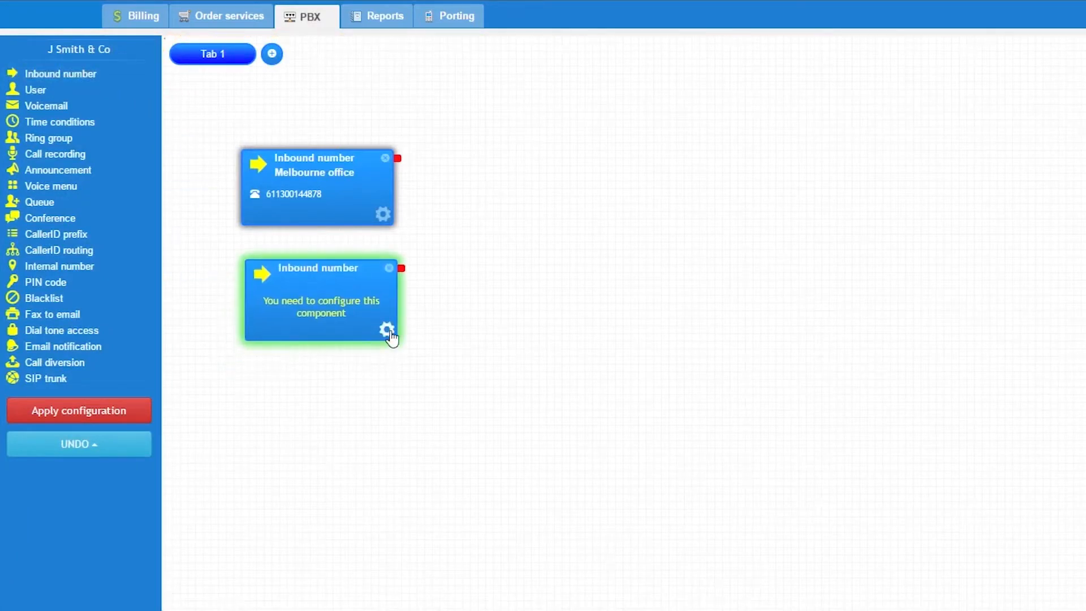
left_click(384, 333)
left_click(553, 170)
left_click(728, 210)
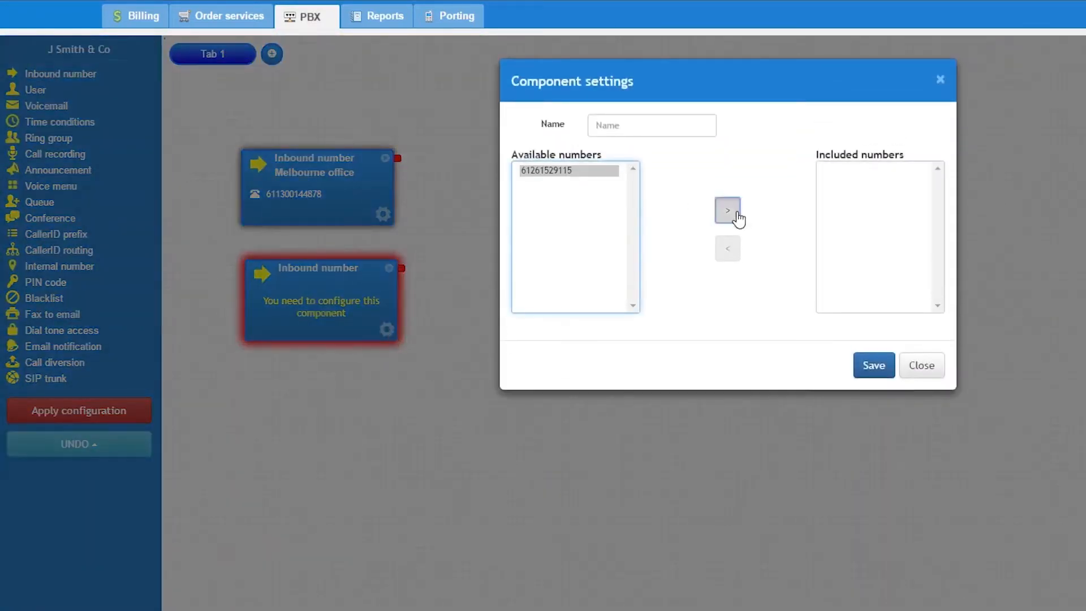
left_click(908, 167)
left_click(728, 248)
key("Escape")
left_click(390, 269)
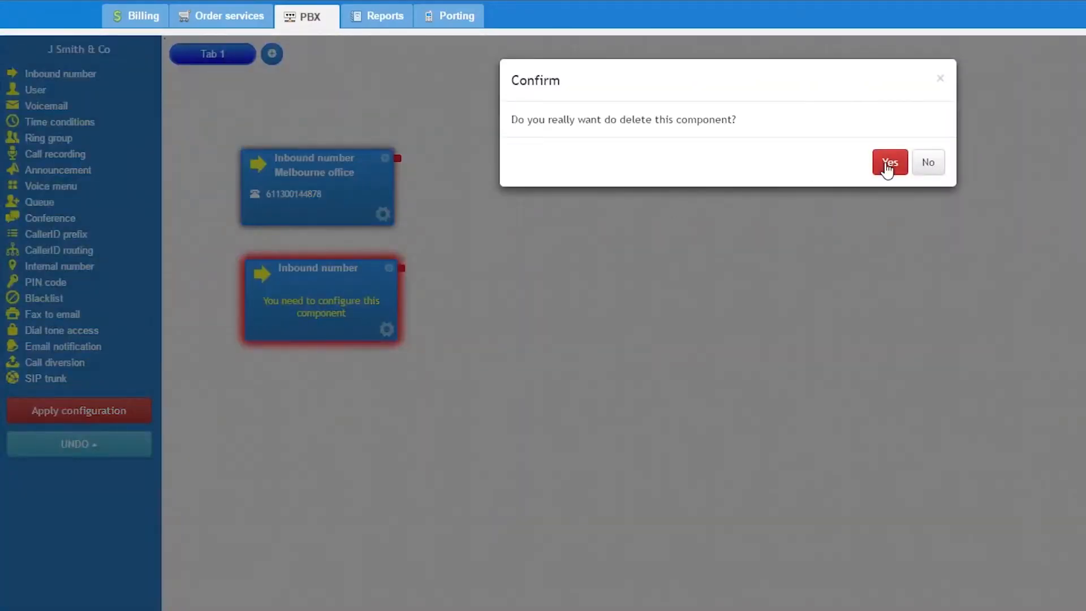
left_click(889, 164)
left_click(384, 218)
left_click(728, 249)
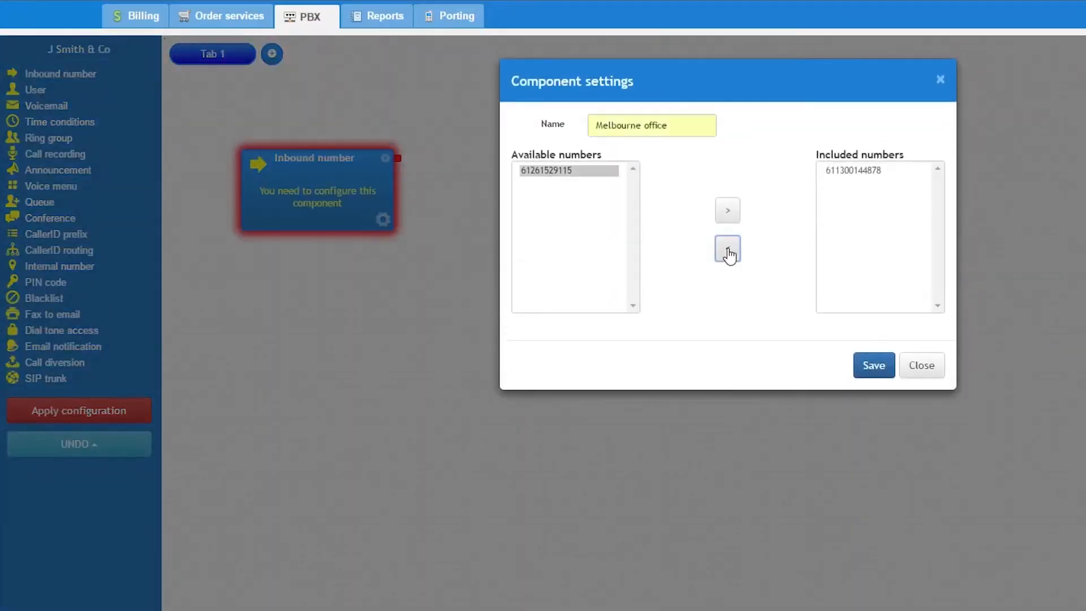
left_click(872, 357)
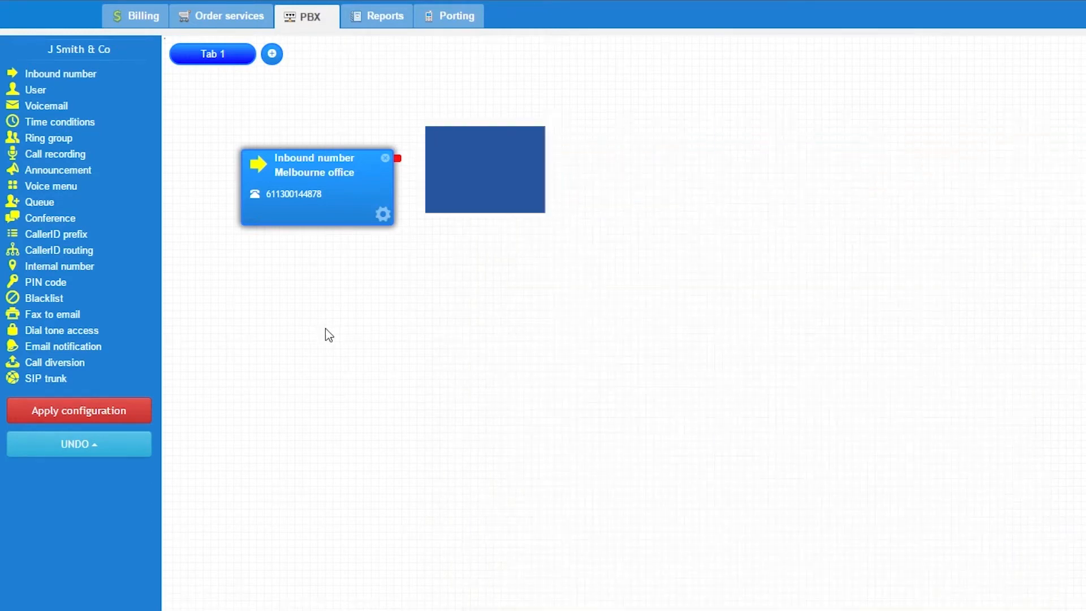
Place a Call diversion component beside the Melbourne office component and add the external phone number it should ring.
left_click_drag(67, 365, 514, 157)
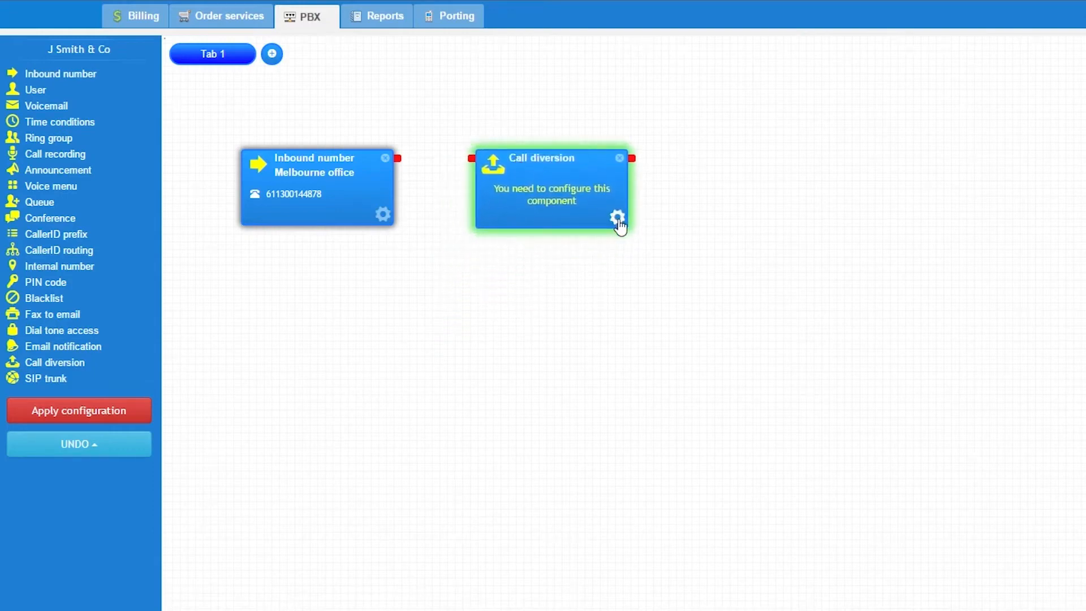
left_click(616, 223)
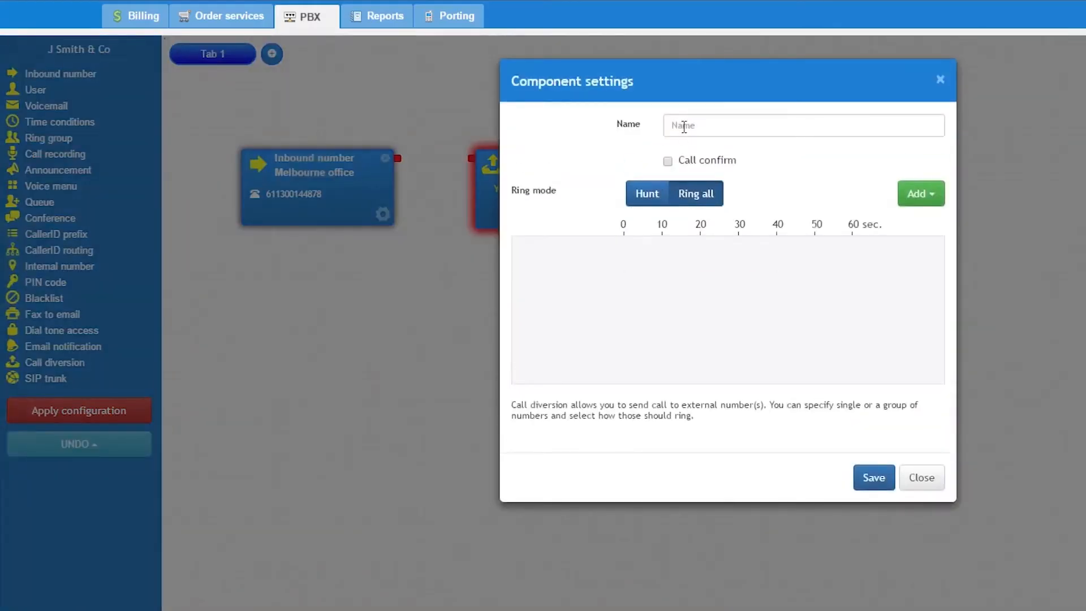
left_click(907, 193)
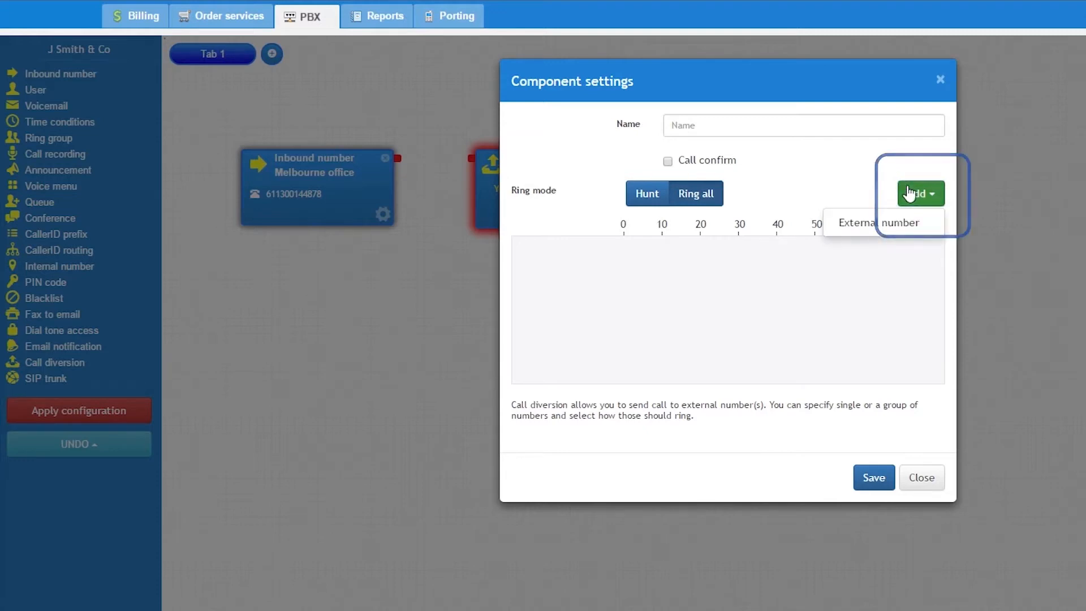
left_click(898, 224)
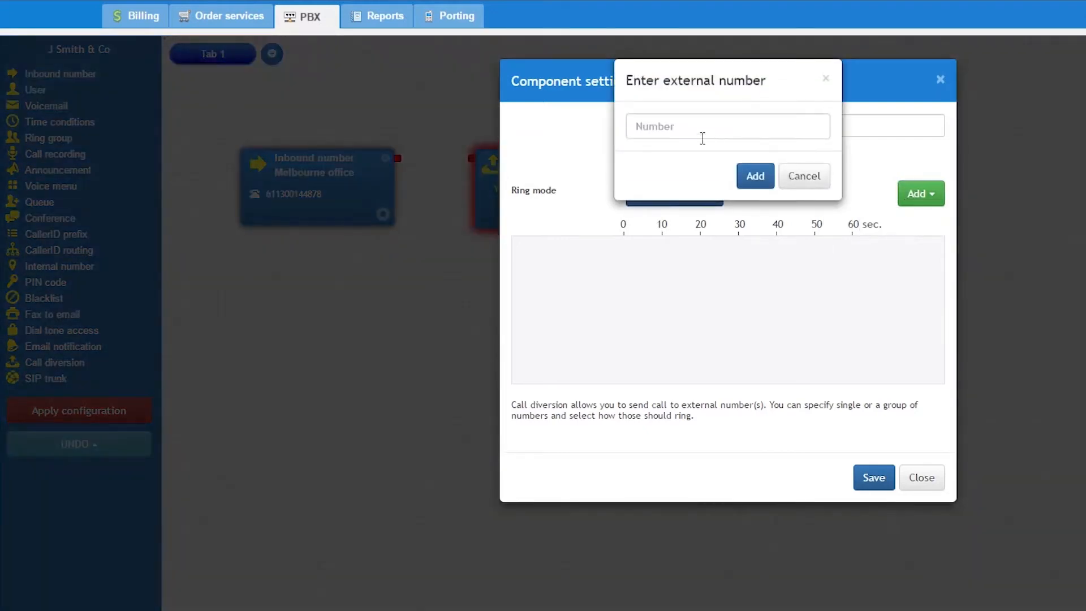
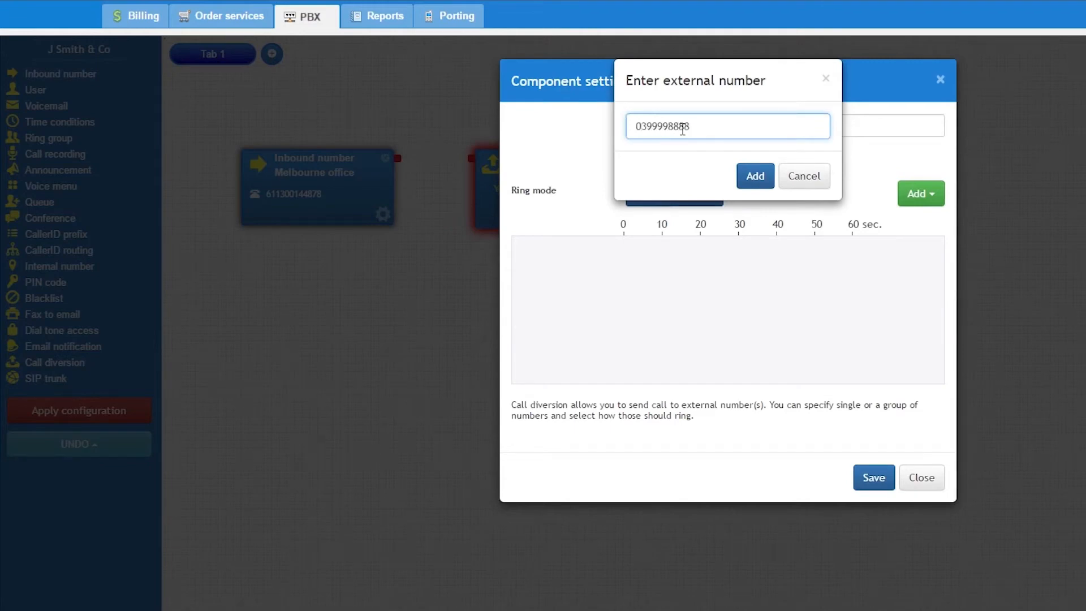
left_click(750, 179)
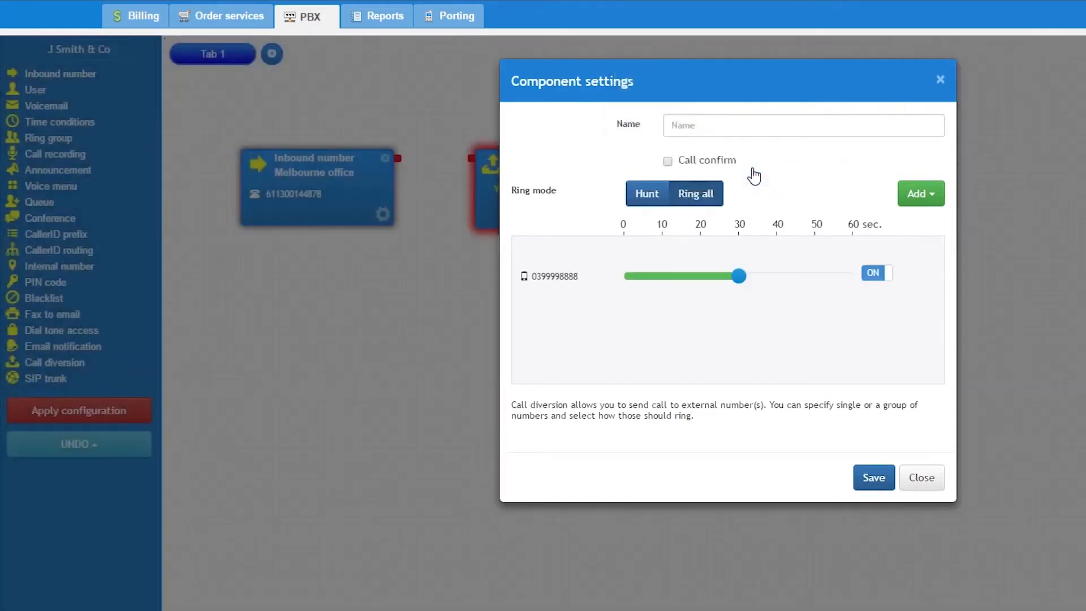
left_click(876, 187)
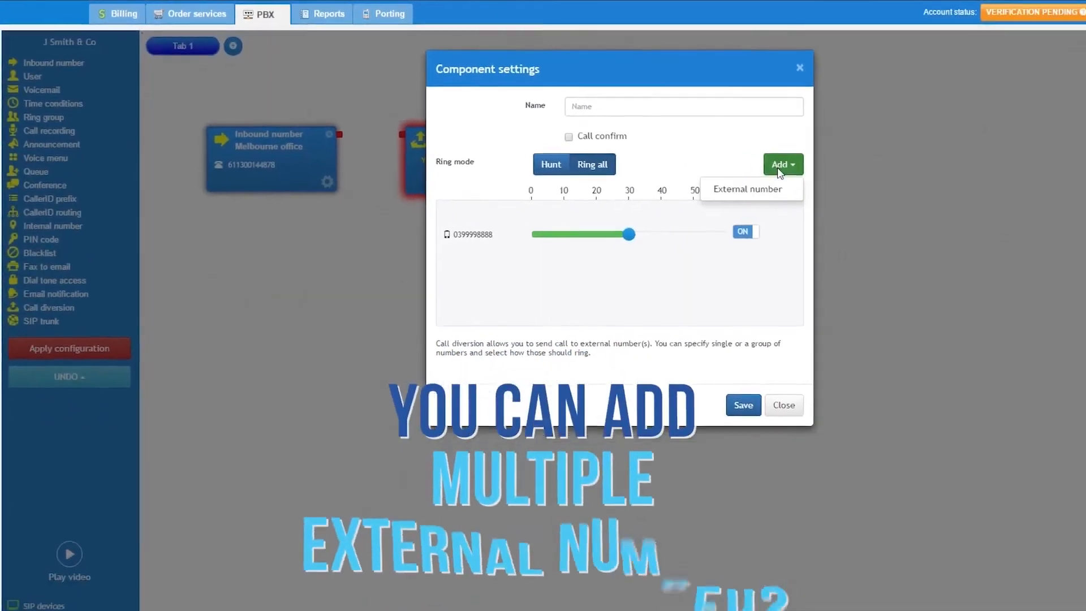
left_click(520, 145)
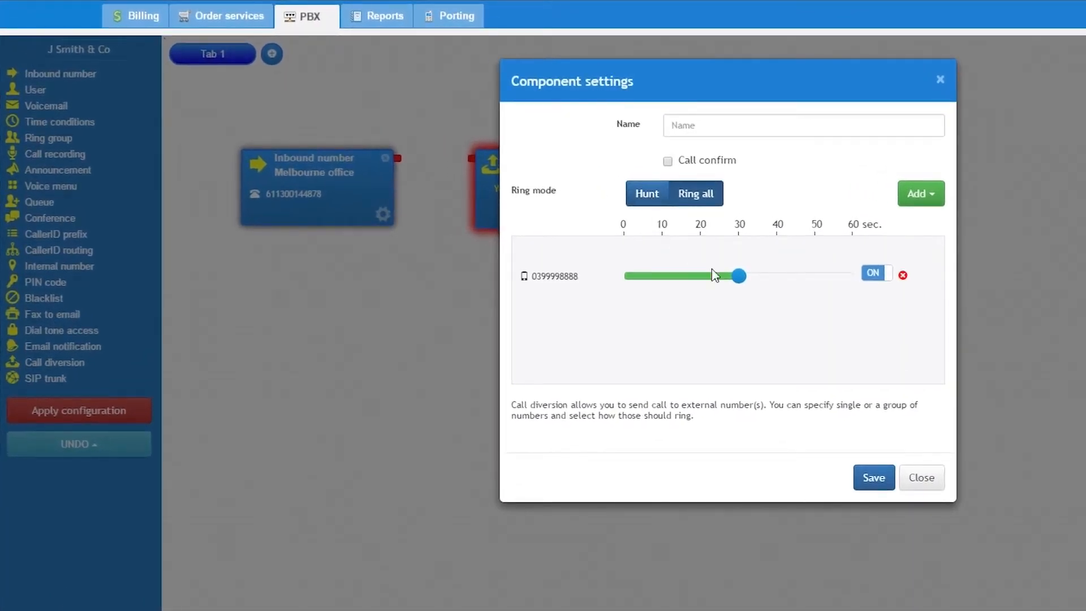
Enable Call confirm on the call diversion, name it Virtual assistant, and save the settings.
mouse_move(739, 276)
left_mouse_down()
mouse_move(767, 278)
mouse_move(741, 282)
left_mouse_up()
mouse_move(720, 166)
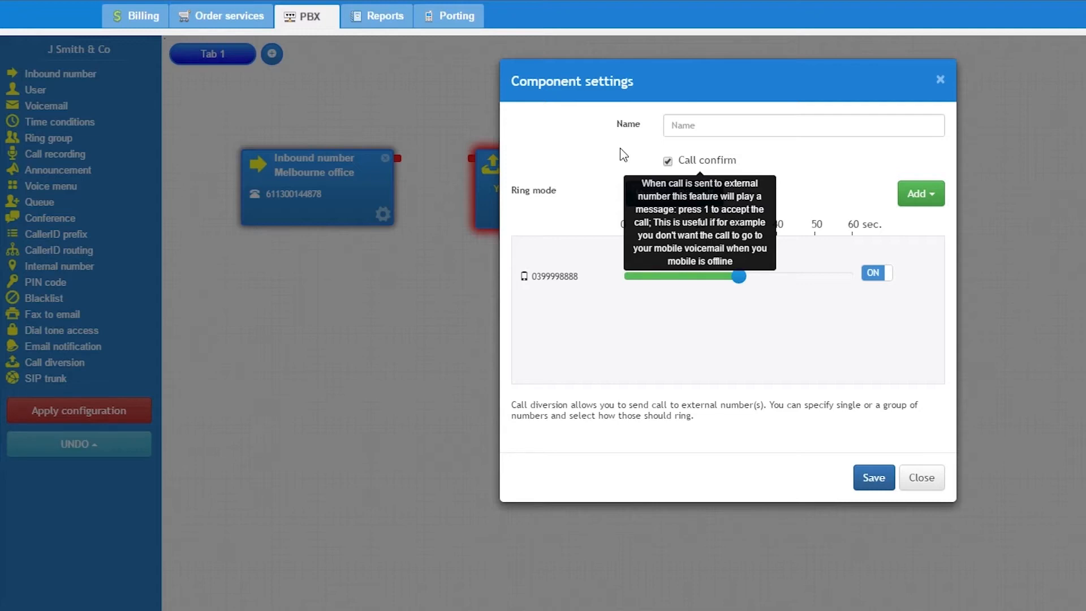
left_click(698, 126)
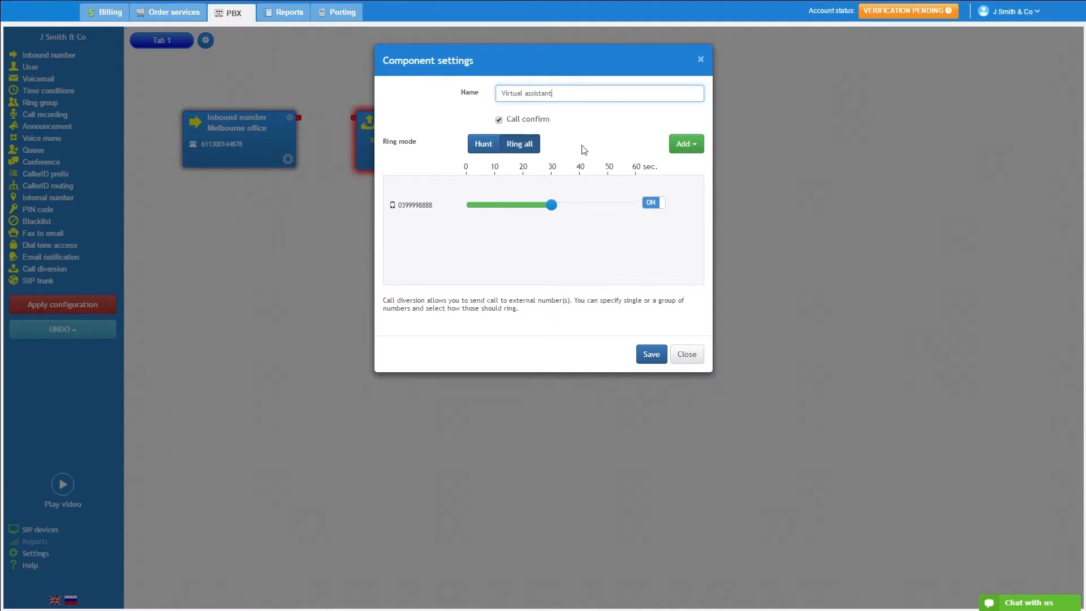
left_click(651, 355)
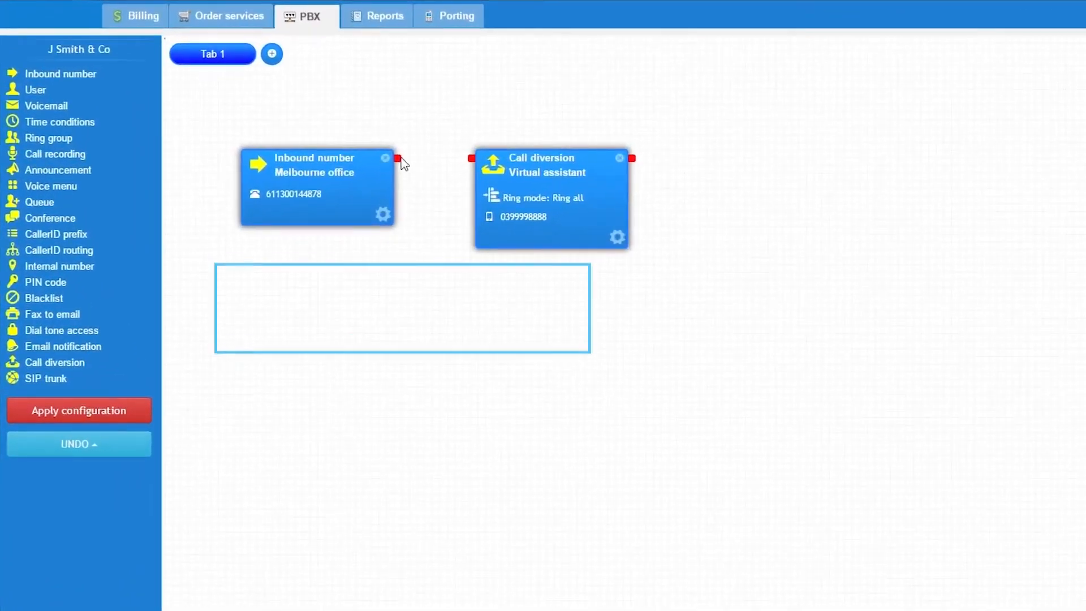
Connect the Melbourne office inbound number to the Virtual assistant call diversion and apply the configuration.
left_click_drag(401, 159, 470, 158)
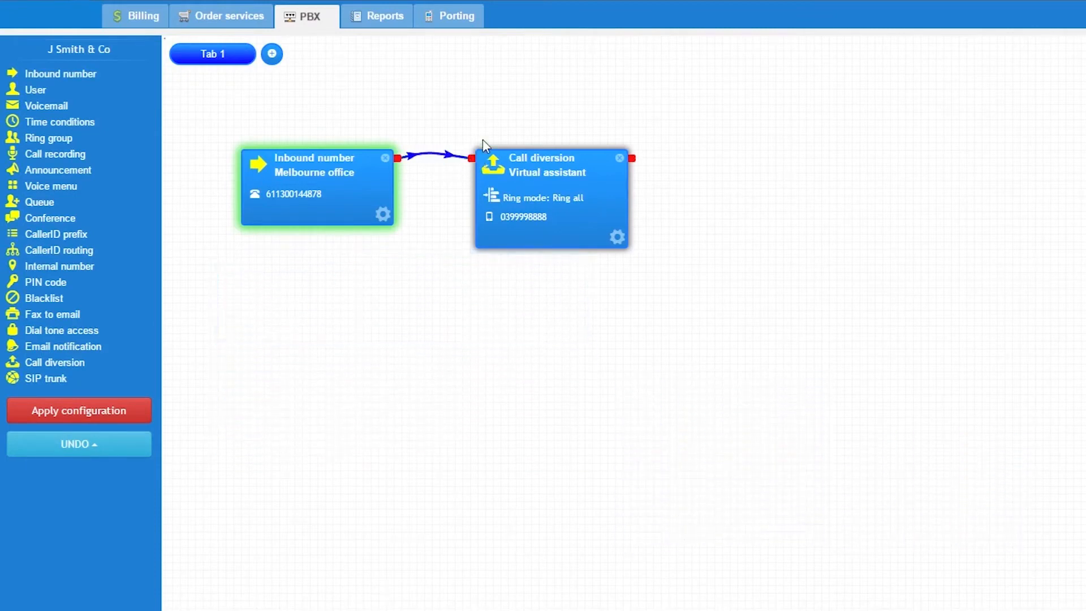
left_click(109, 413)
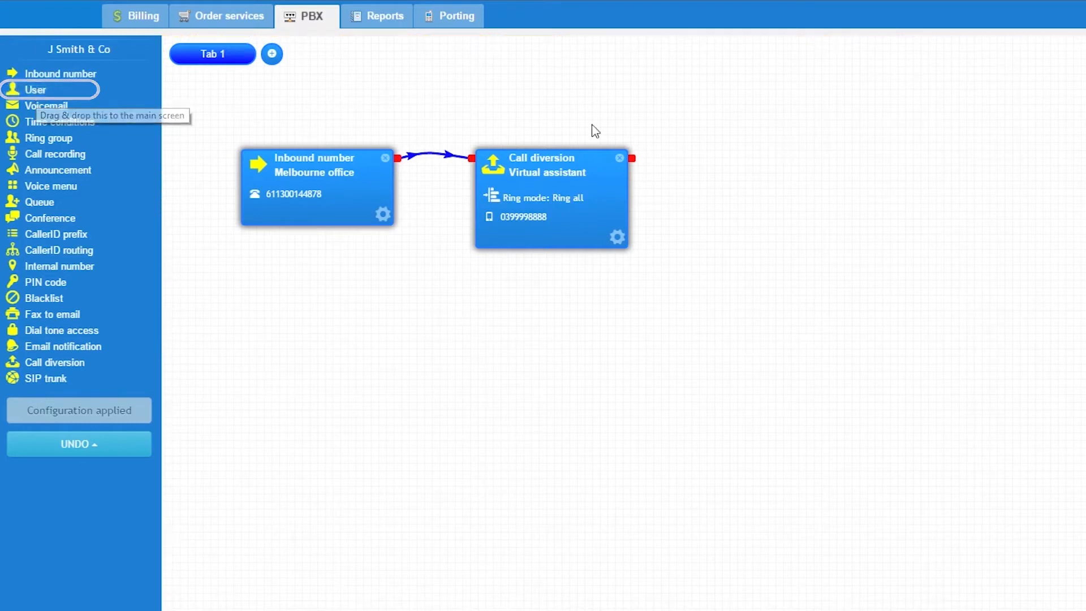
Move the Virtual assistant call diversion away and place a User component between it and the Melbourne office component.
left_click_drag(560, 162, 1003, 168)
left_click_drag(69, 94, 236, 172)
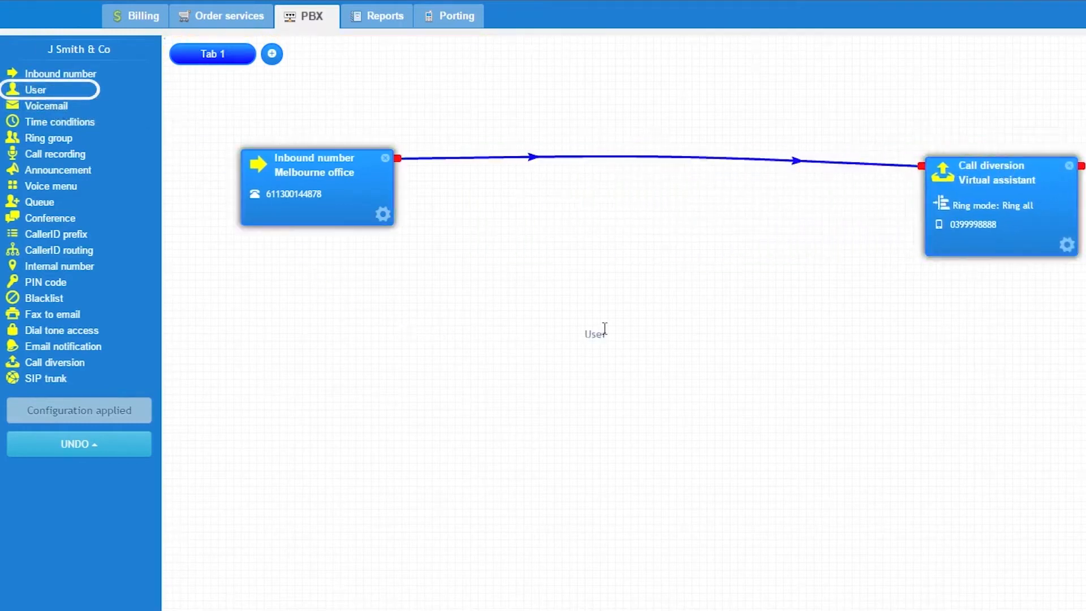
left_click_drag(637, 273, 637, 275)
left_click_drag(705, 293, 578, 157)
Replace the direct connection with one from Melbourne office to the User component and another from the User to Virtual assistant.
left_click(671, 163)
left_click_drag(975, 169, 811, 161)
left_click_drag(398, 158, 496, 159)
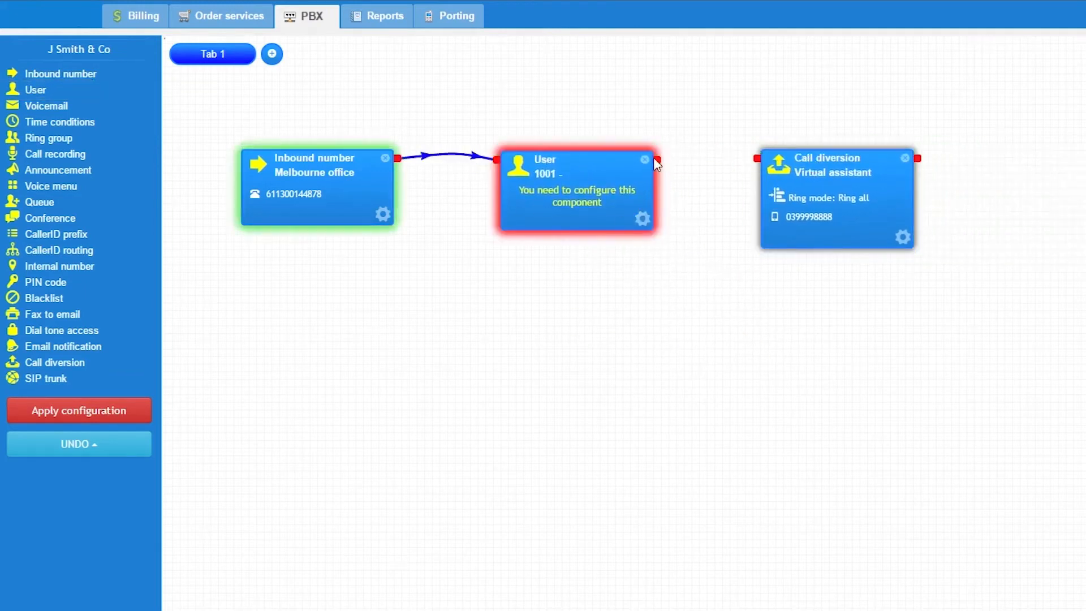
left_click_drag(657, 160, 755, 160)
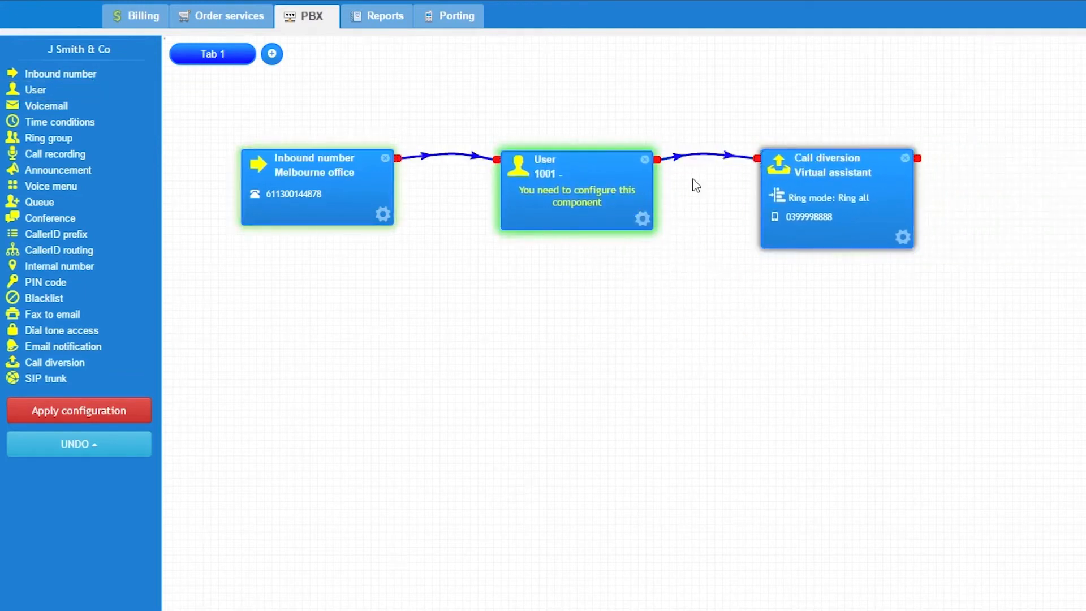
Configure the User component with the user's name and the first Company Starter call plan.
left_click(642, 220)
left_click(556, 159)
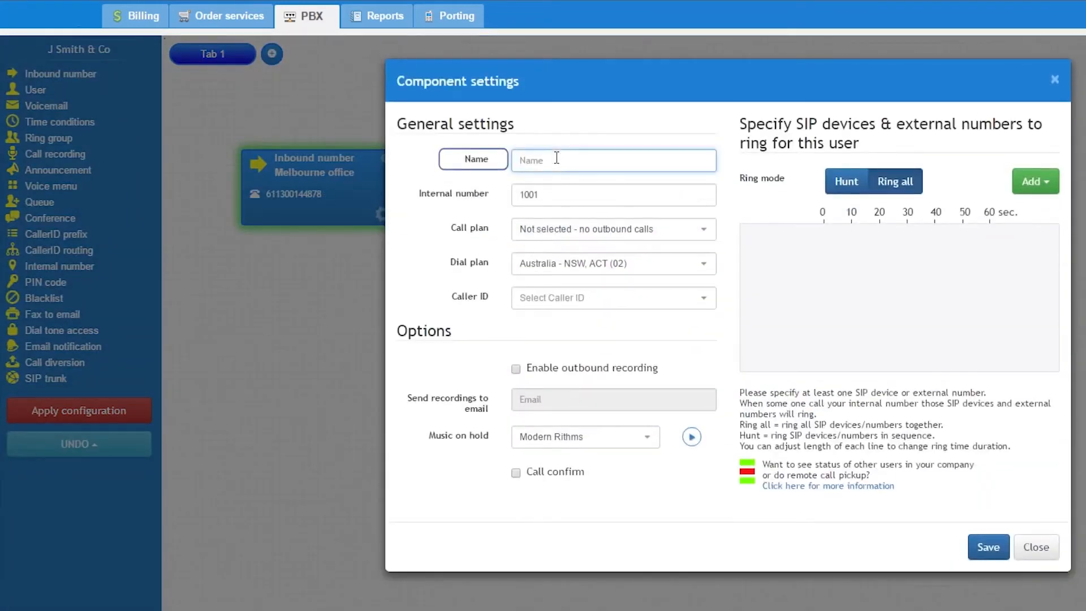
type("John")
left_click(552, 194)
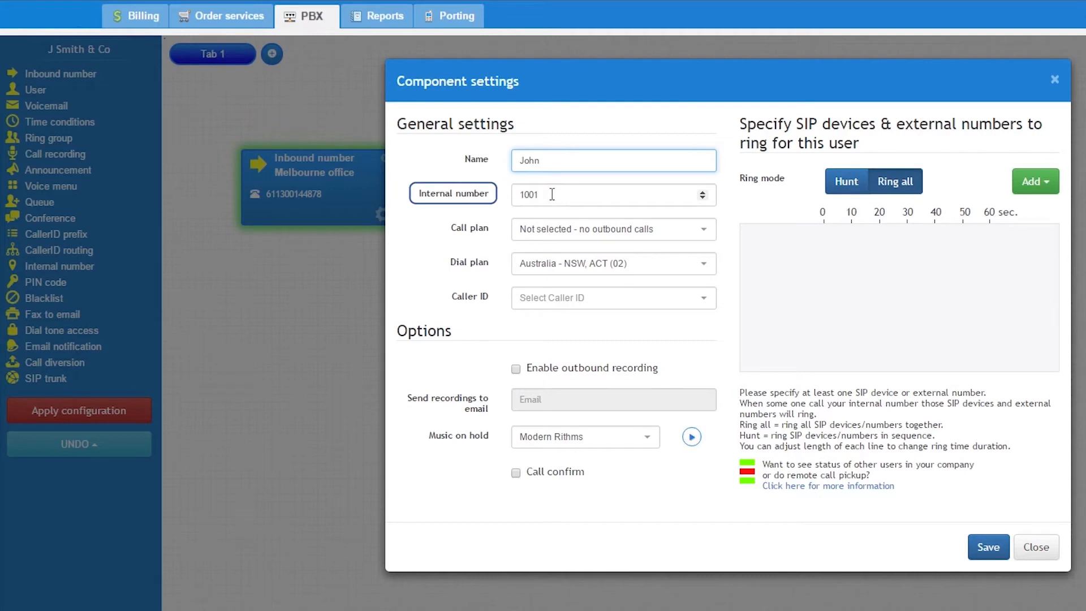
left_click(611, 229)
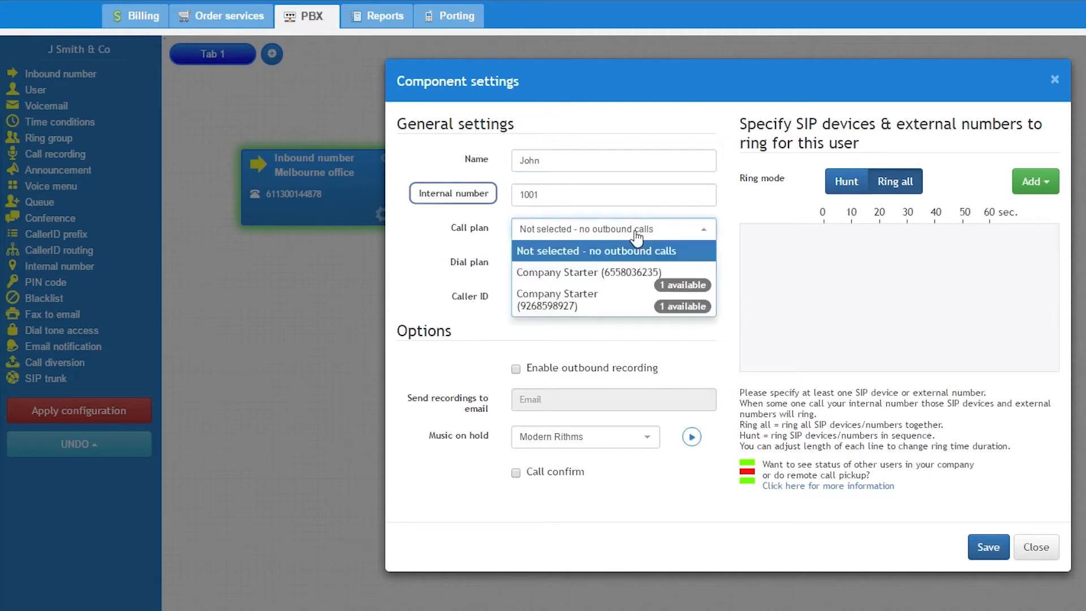
left_click(613, 274)
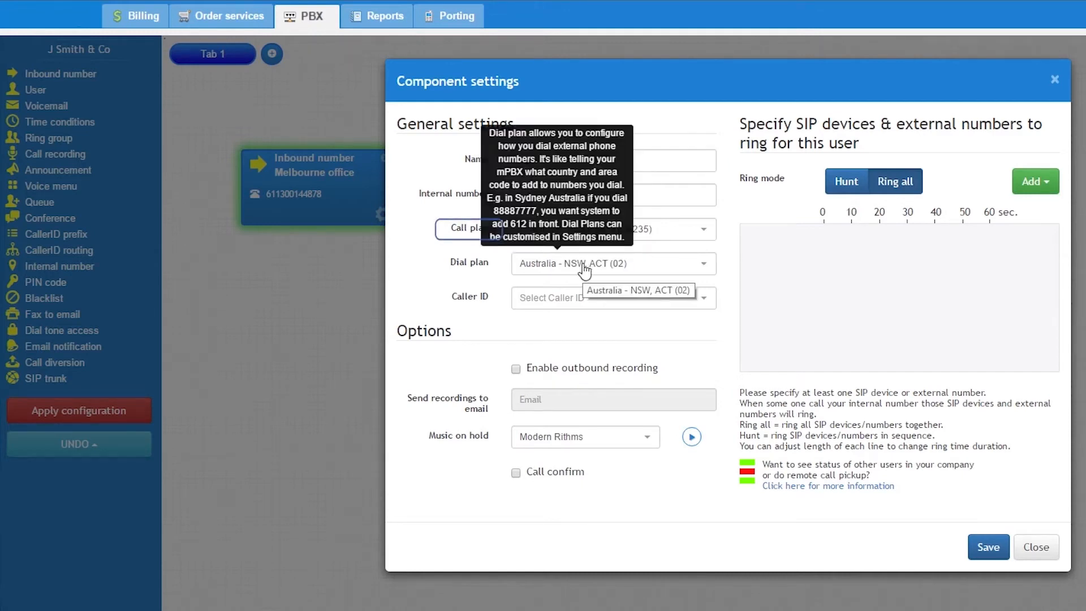
left_click(584, 272)
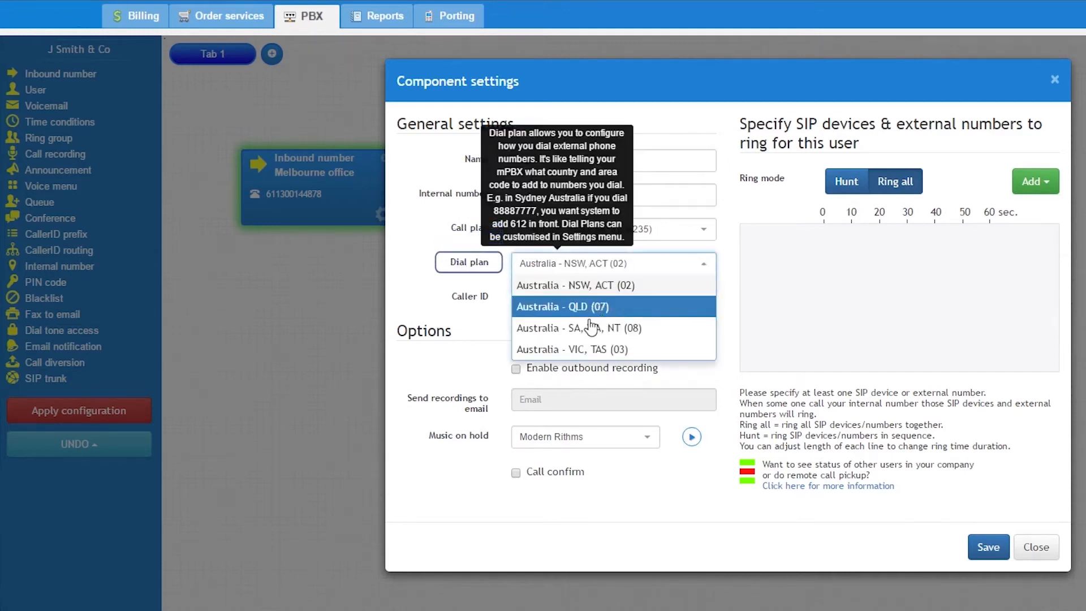
Set the user's dial plan to Australia - NSW, ACT (02) and the caller ID to Melbourne office line 2.
left_click(582, 283)
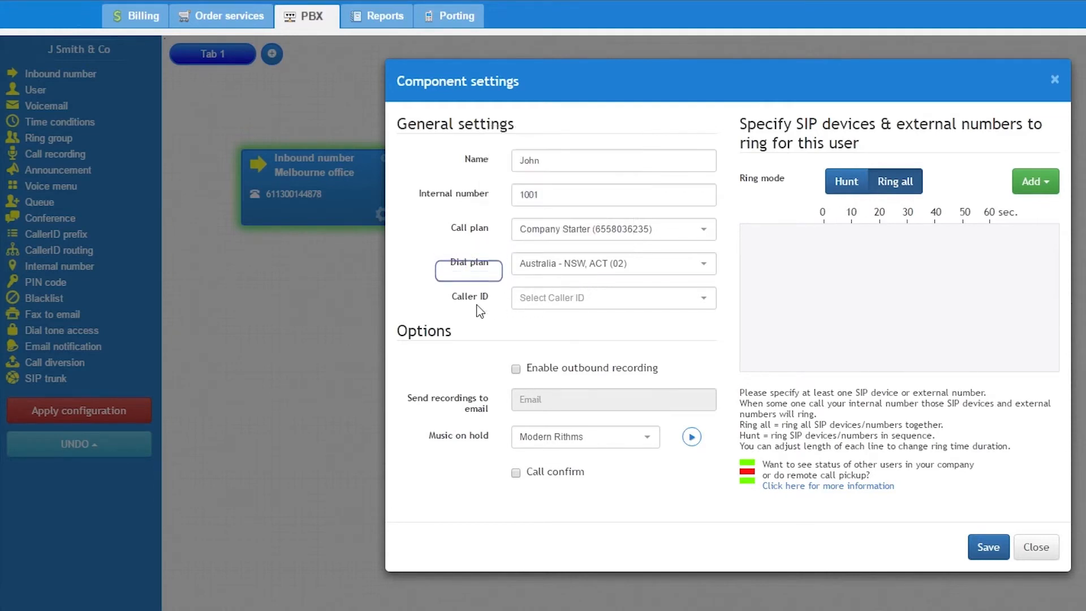
left_click(571, 300)
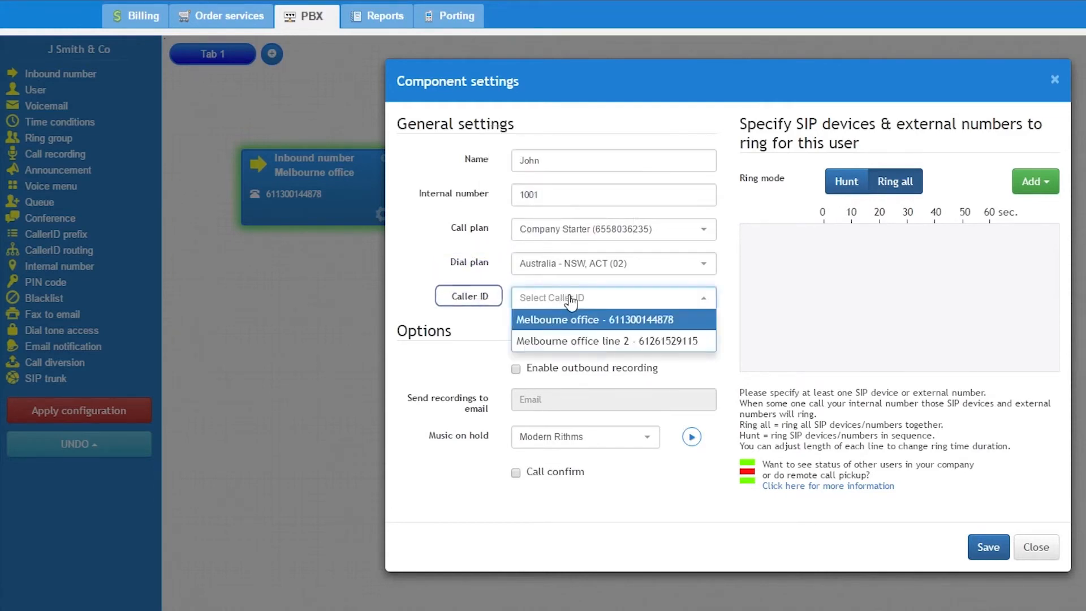
left_click(657, 342)
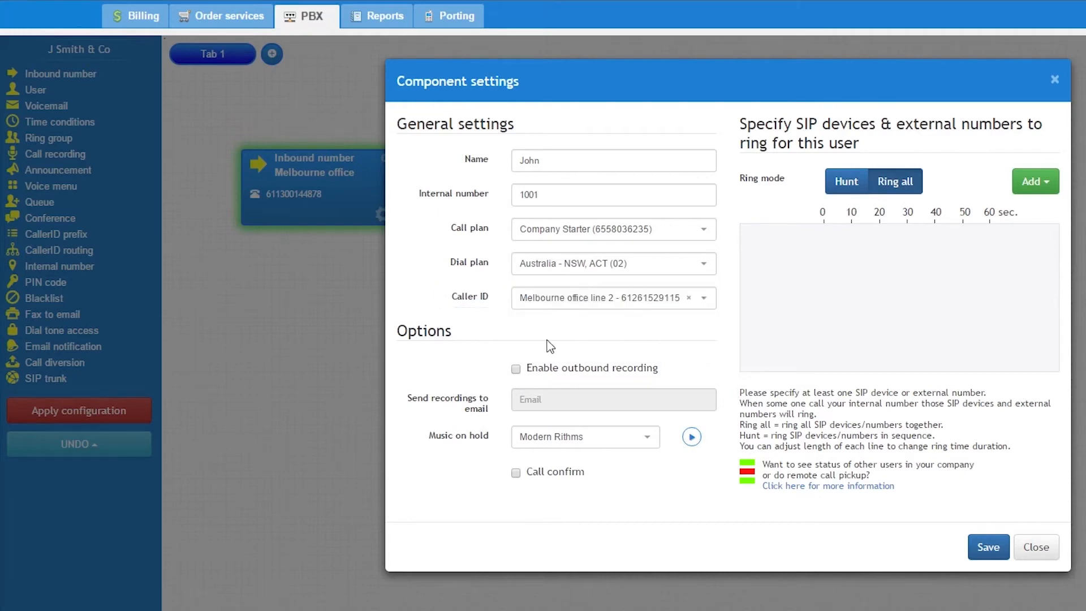
left_click(603, 371)
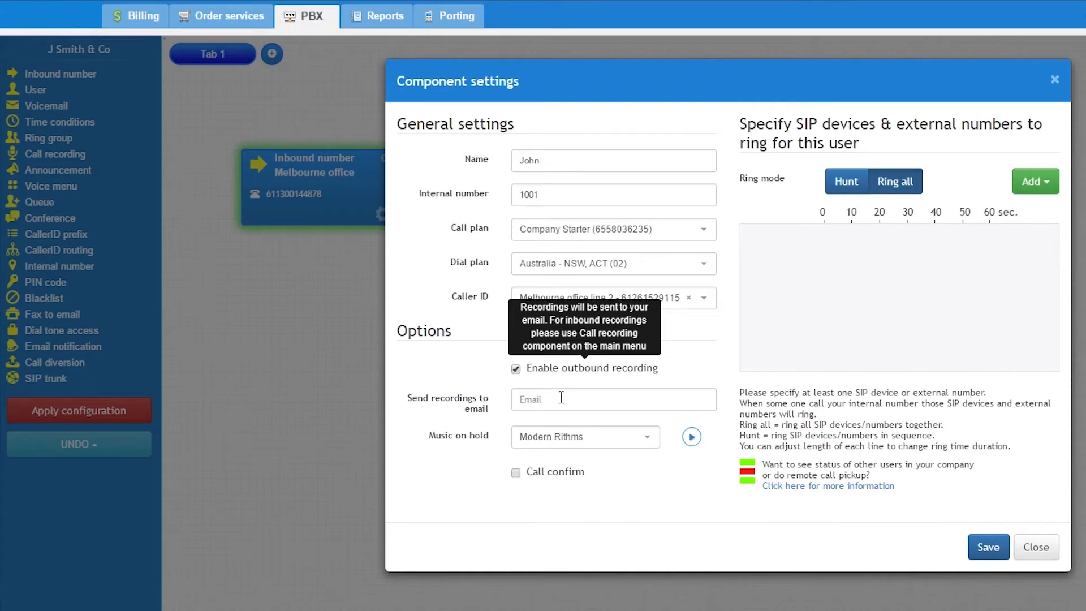
left_click(516, 371)
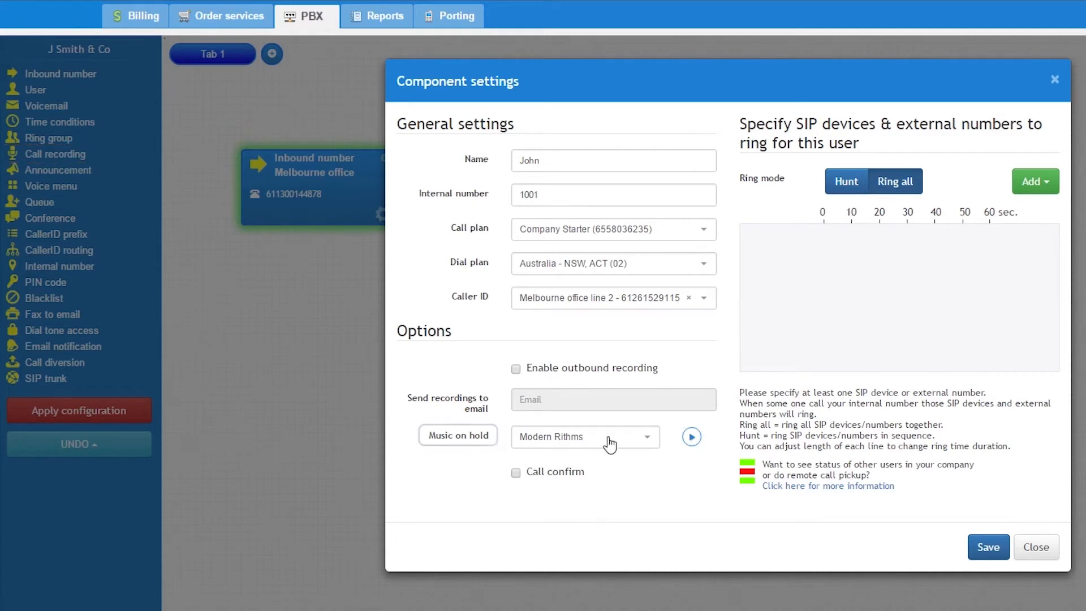
mouse_move(560, 477)
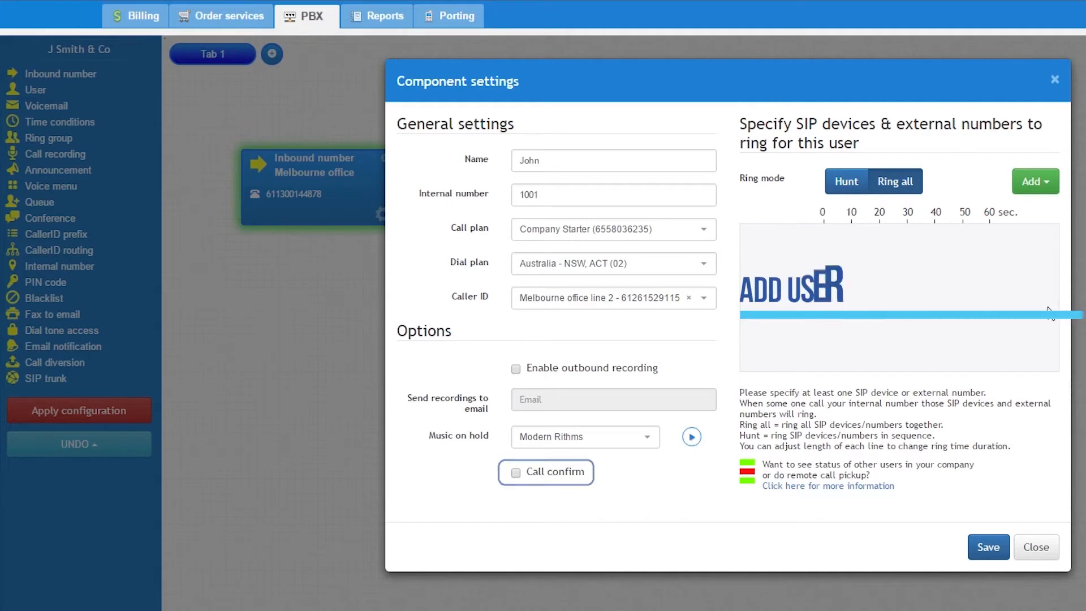
Create a new SIP device and add it to the devices that ring for this user.
left_click(1034, 176)
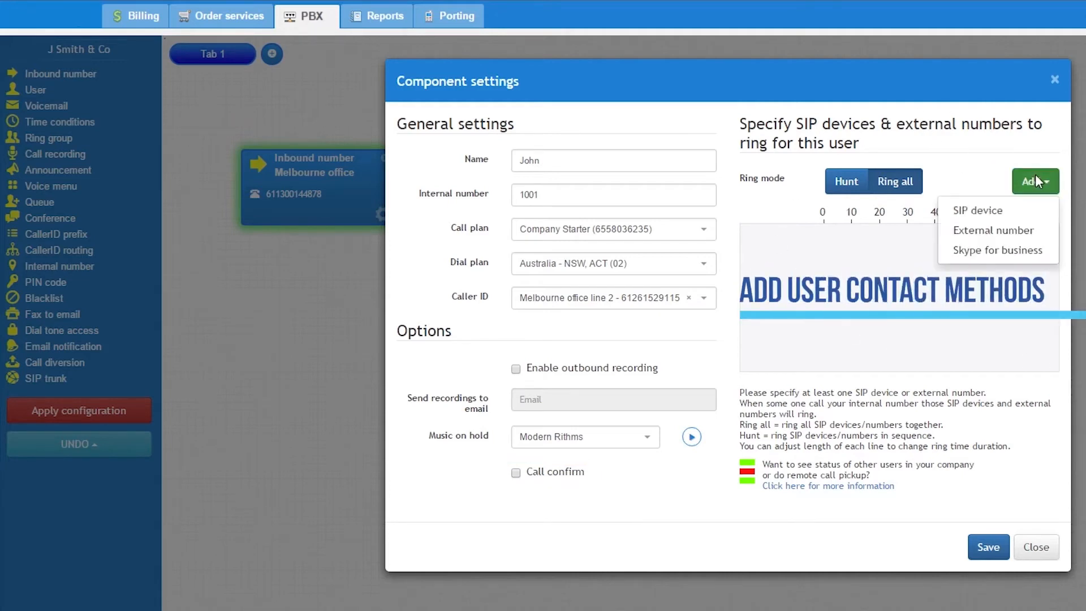
left_click(987, 214)
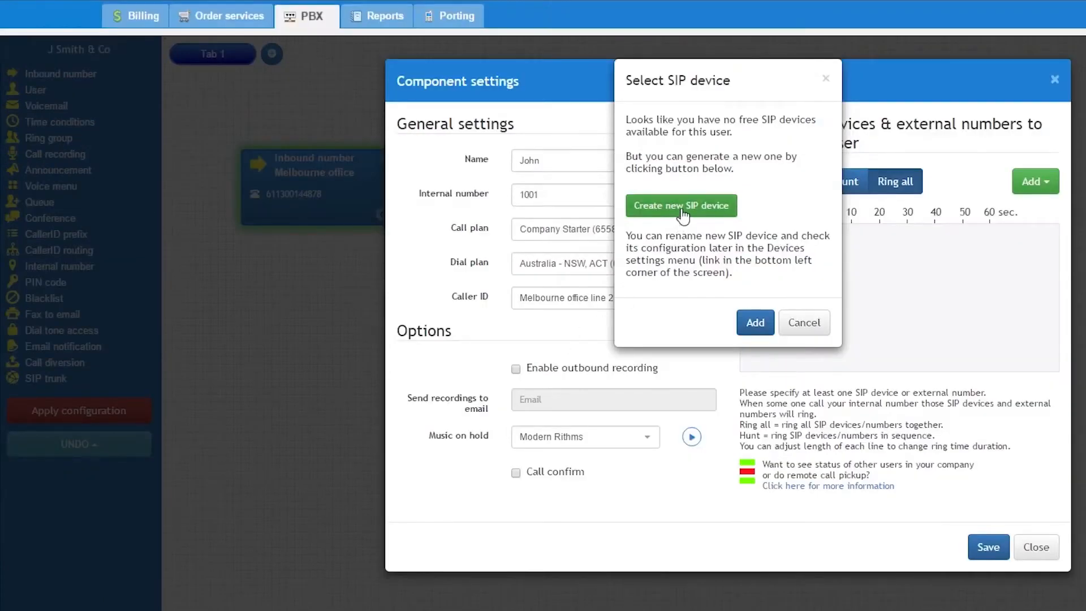
left_click(683, 215)
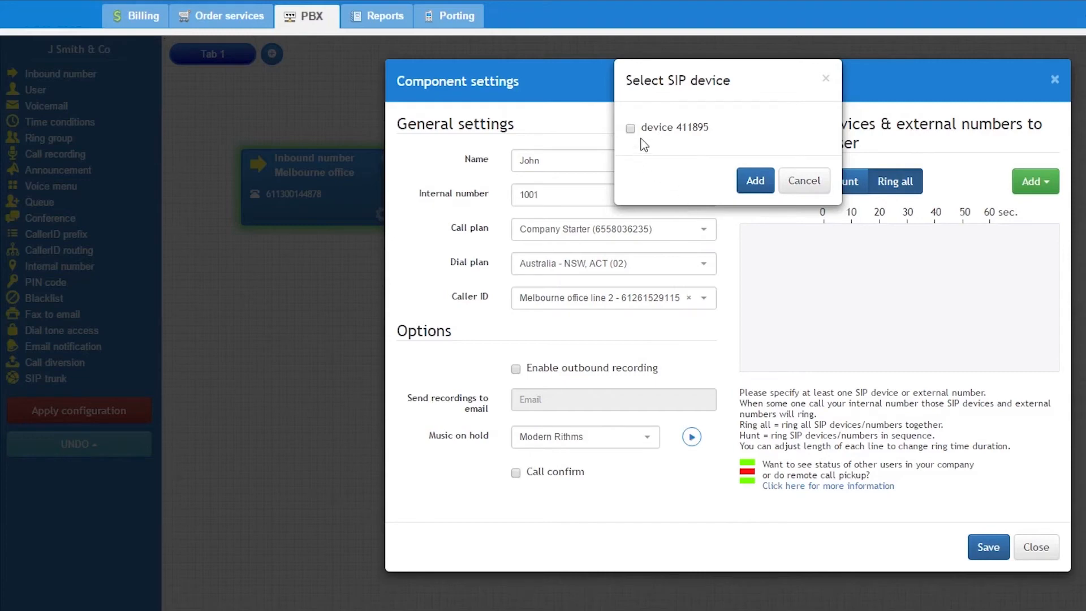
left_click(631, 128)
left_click(754, 181)
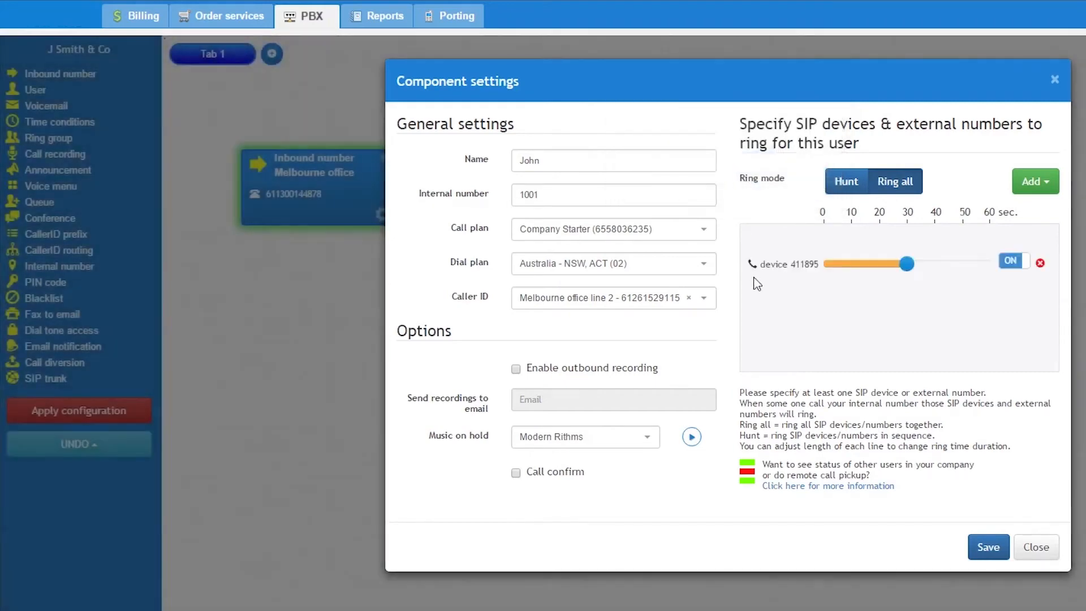
mouse_move(905, 270)
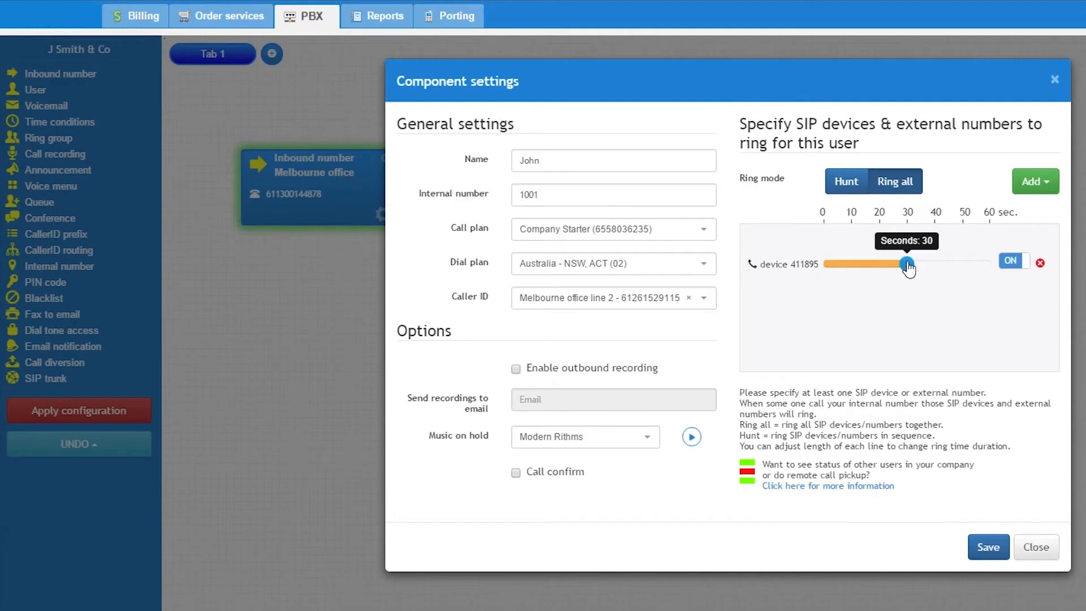
left_click(1029, 185)
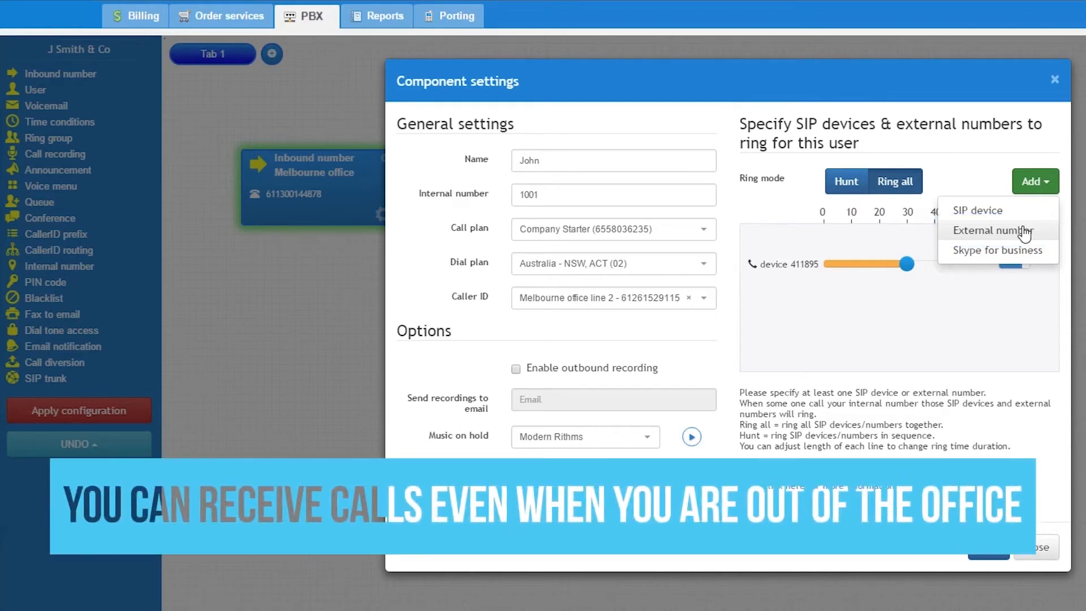
left_click(978, 175)
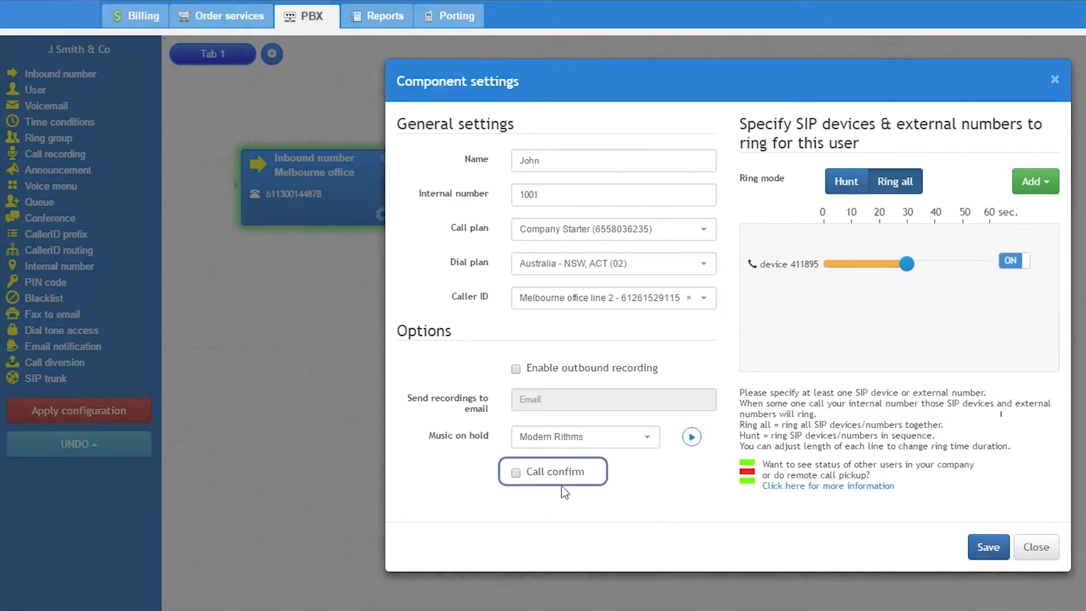
mouse_move(557, 481)
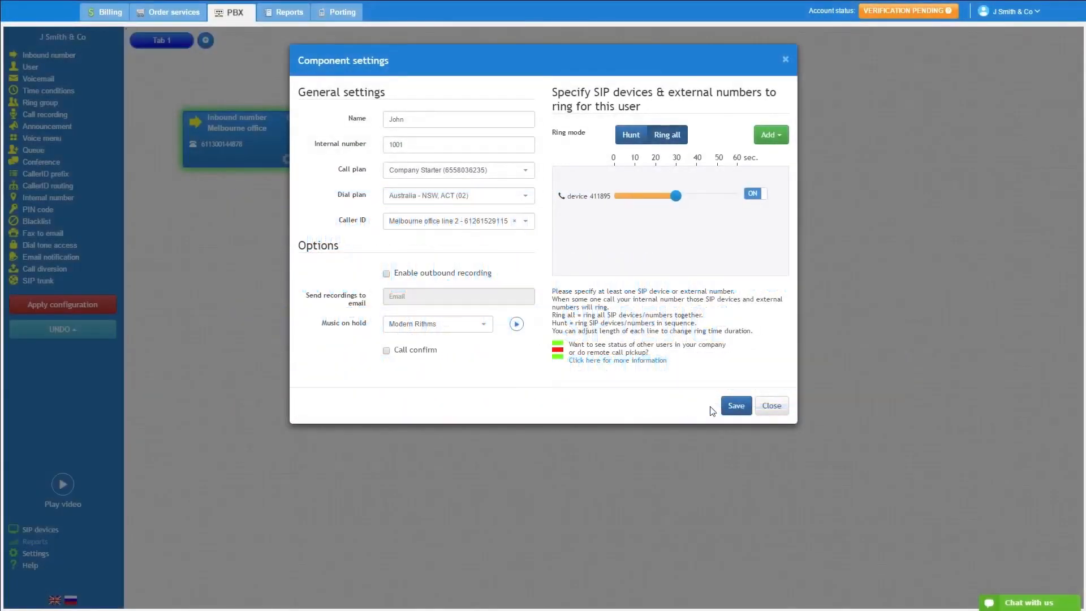
Save the user's component settings and apply the configuration.
left_click(737, 405)
left_click(92, 306)
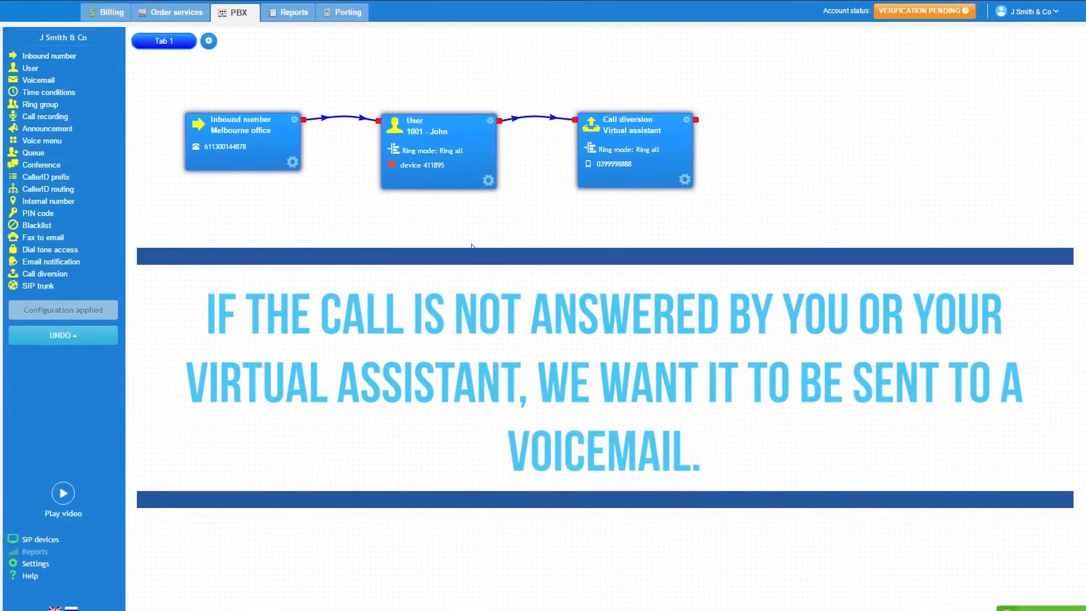
Place a Voicemail component after the Virtual assistant call diversion and open its settings.
left_click_drag(165, 123, 832, 127)
left_click_drag(871, 138, 820, 127)
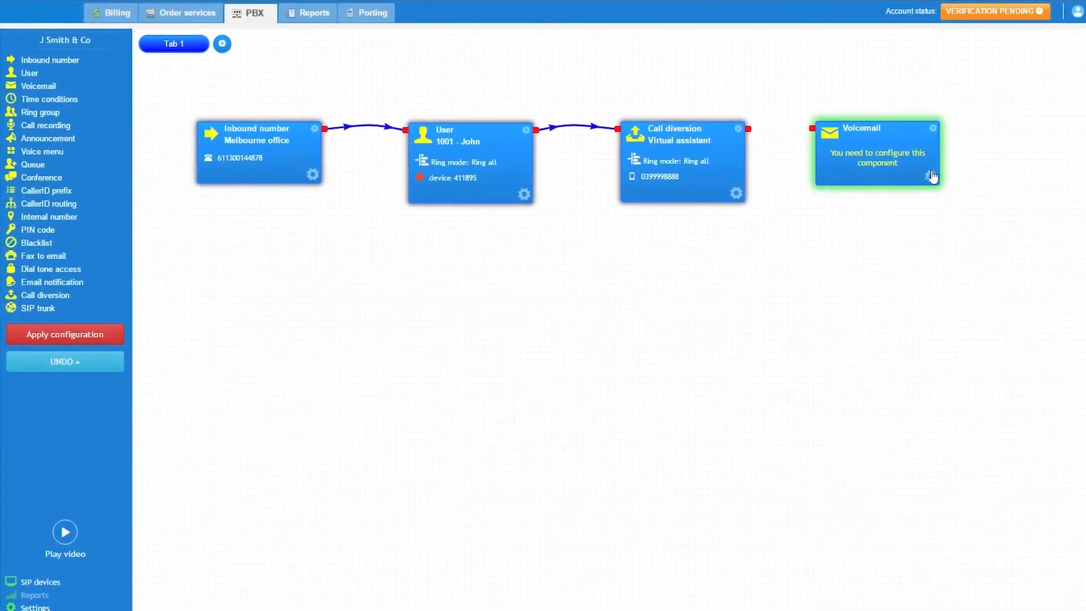
left_click(931, 176)
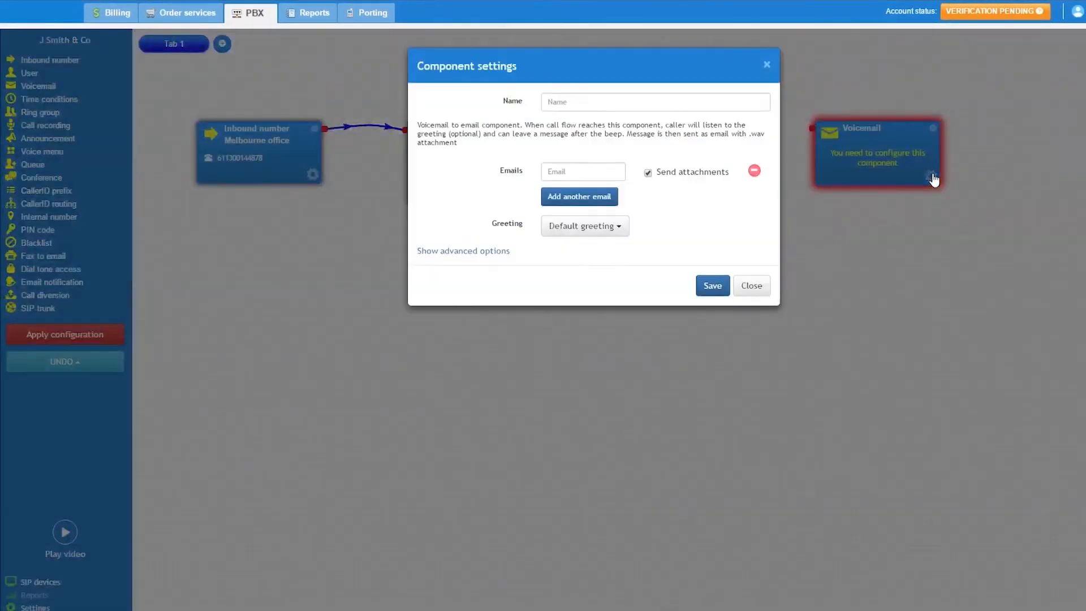
Name the voicemail "no one answered" and enter the email address that receives the messages.
left_click(559, 101)
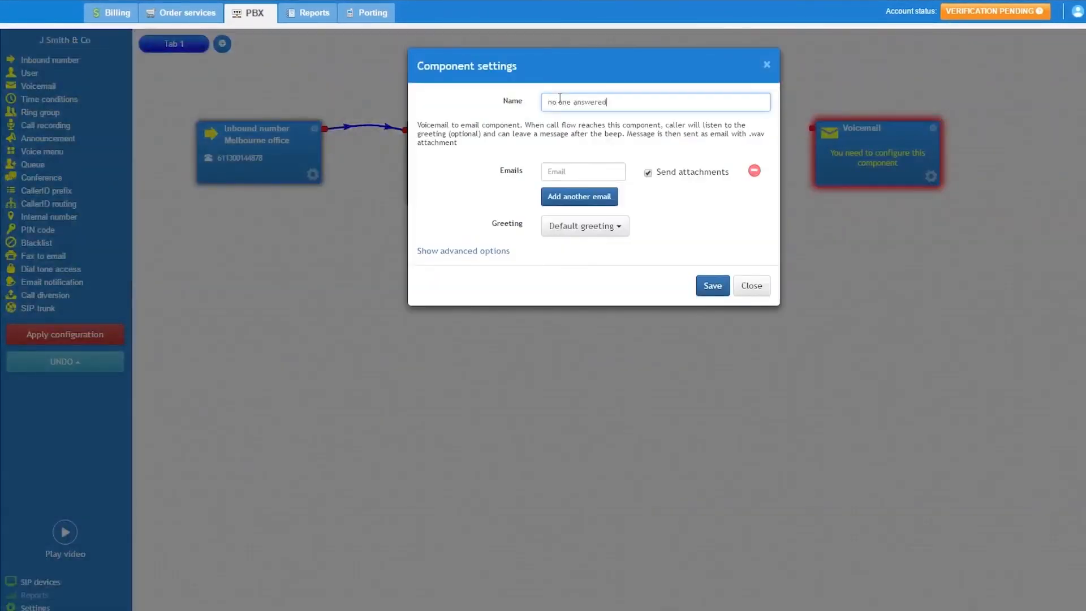
left_click(576, 170)
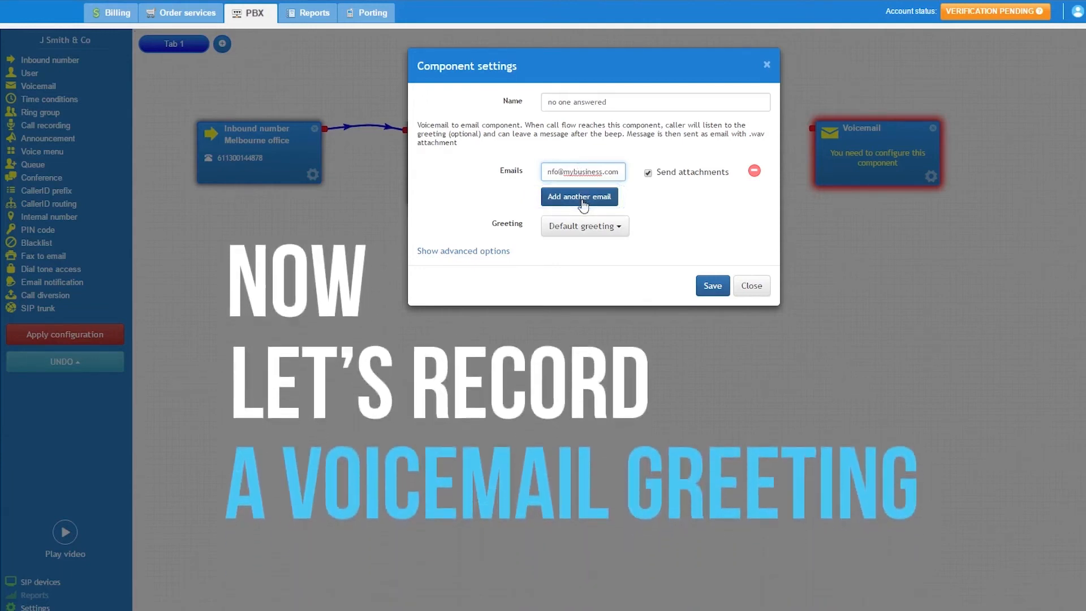
Switch the voicemail to a custom greeting and choose to record it by voice.
left_click(620, 229)
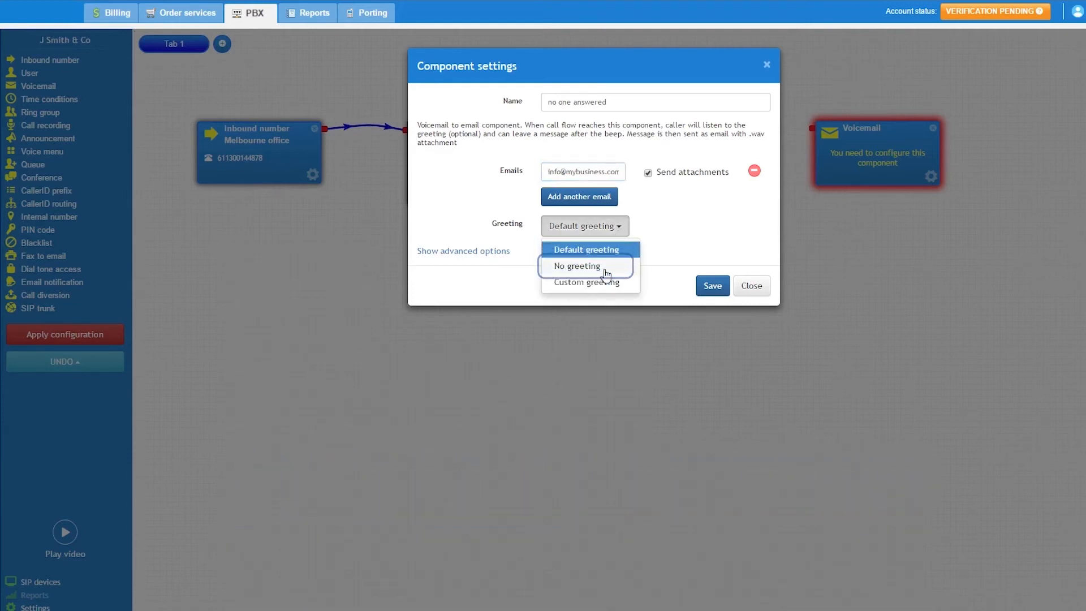
left_click(610, 289)
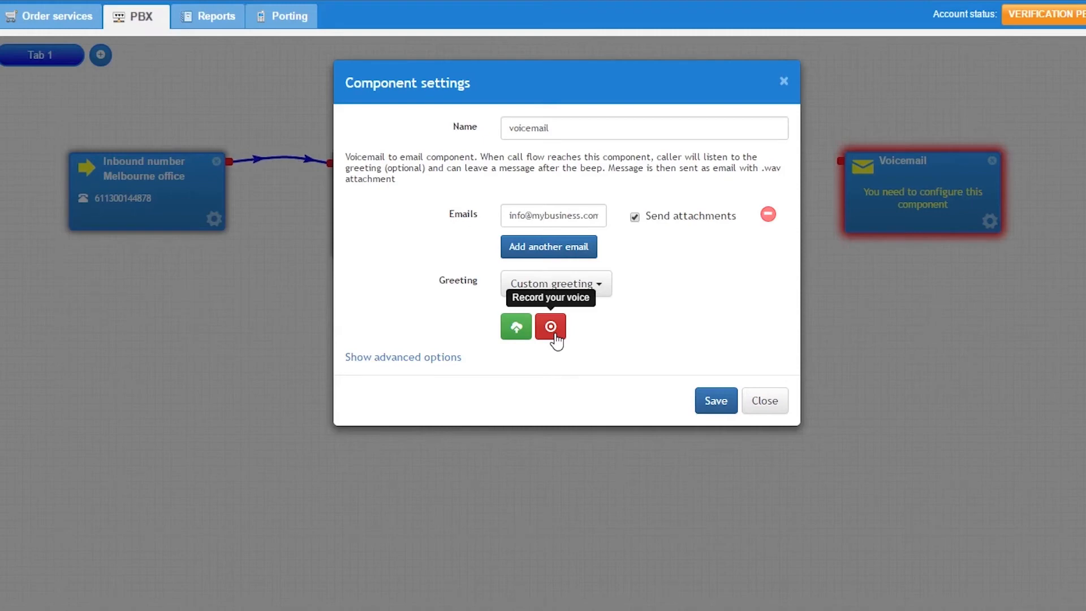
left_click(555, 335)
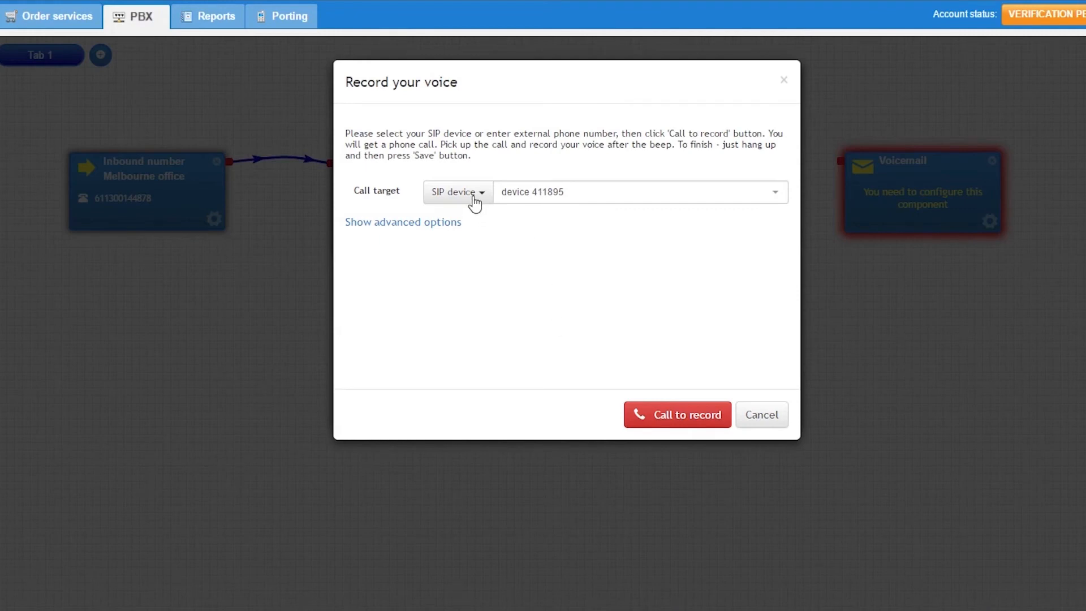
Record the greeting through a call to an external number, entering the phone number, and save the recording.
left_click(474, 200)
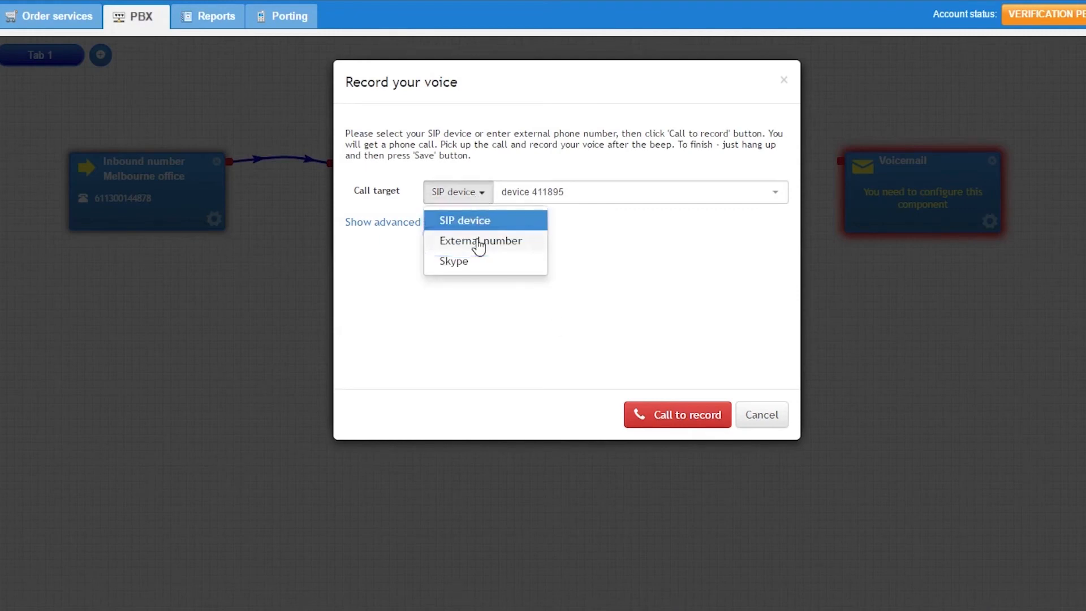
left_click(480, 243)
left_click(550, 192)
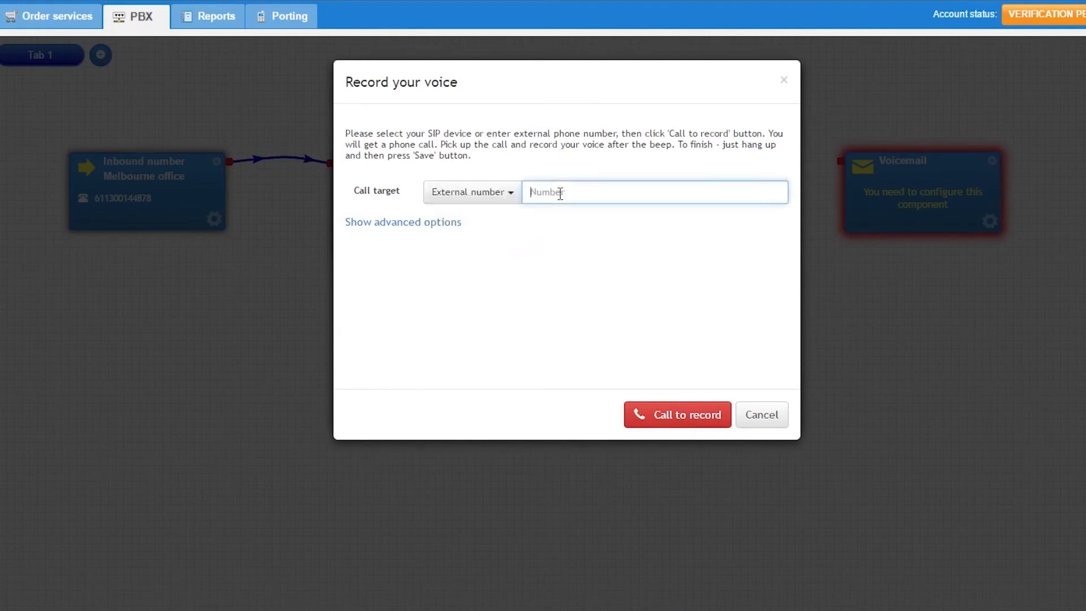
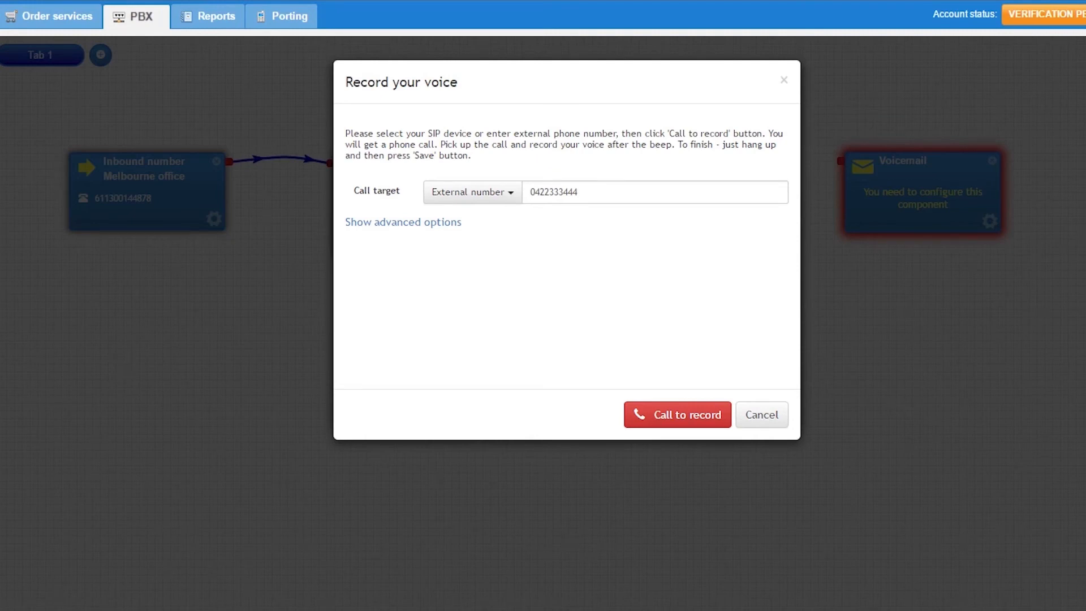
left_click(672, 416)
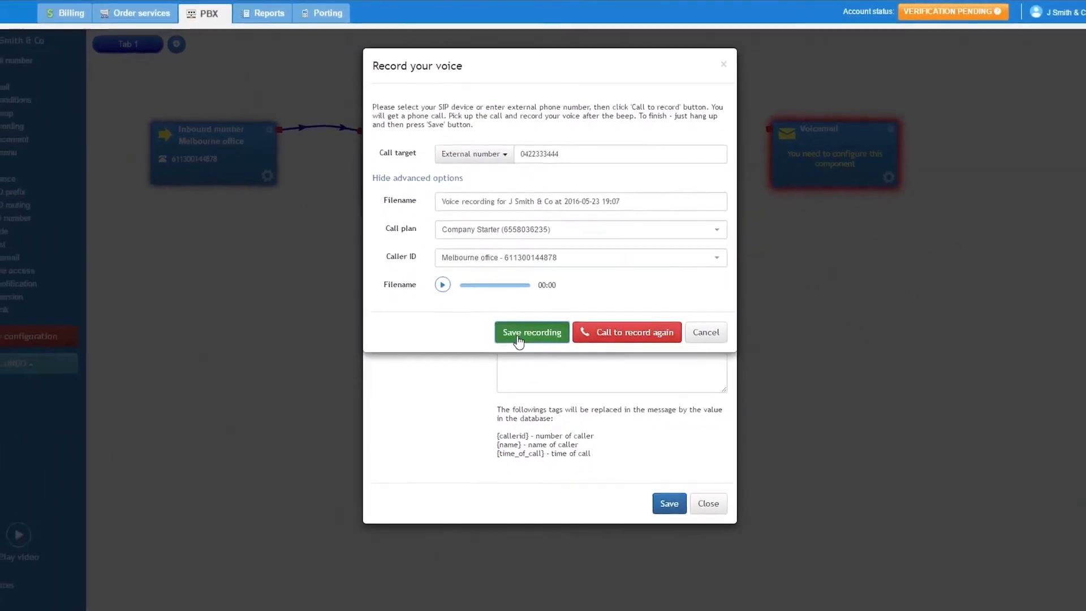
left_click(521, 357)
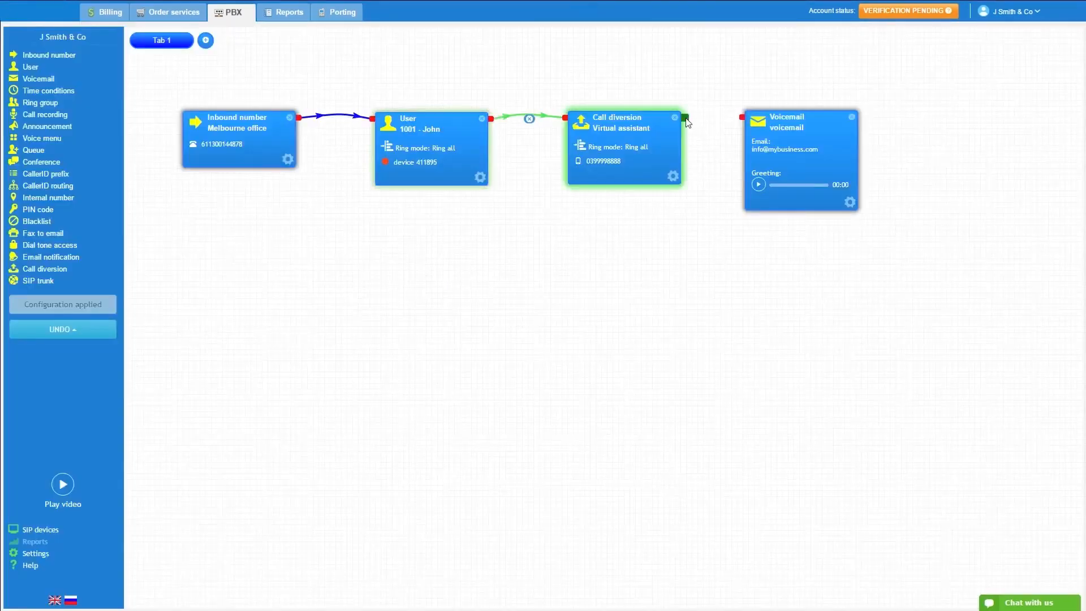
Connect the Virtual assistant call diversion to the Voicemail component and apply the configuration.
left_click_drag(686, 119, 742, 118)
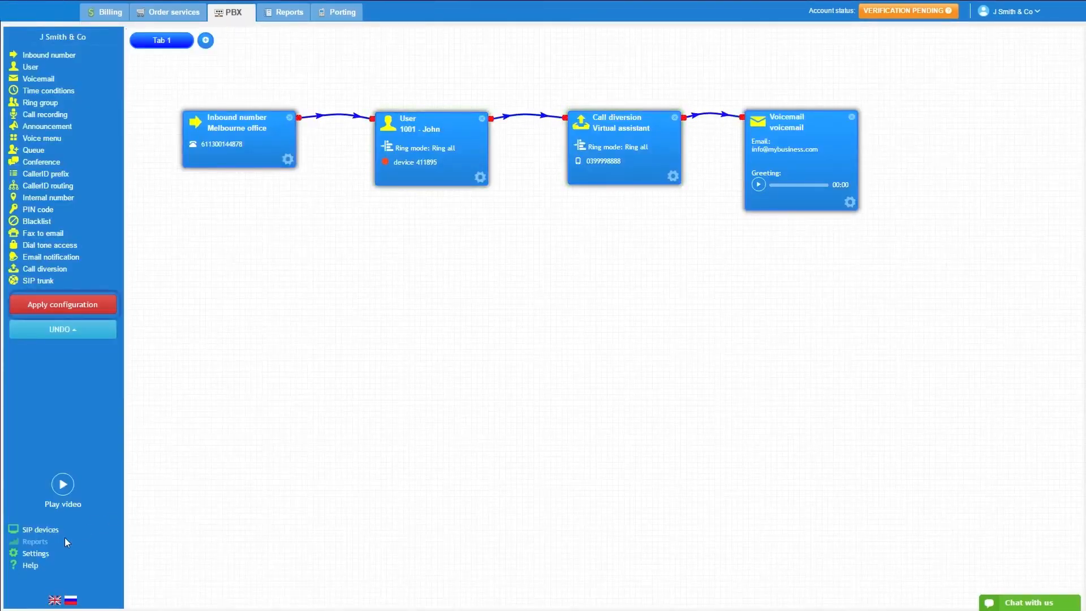
left_click(89, 309)
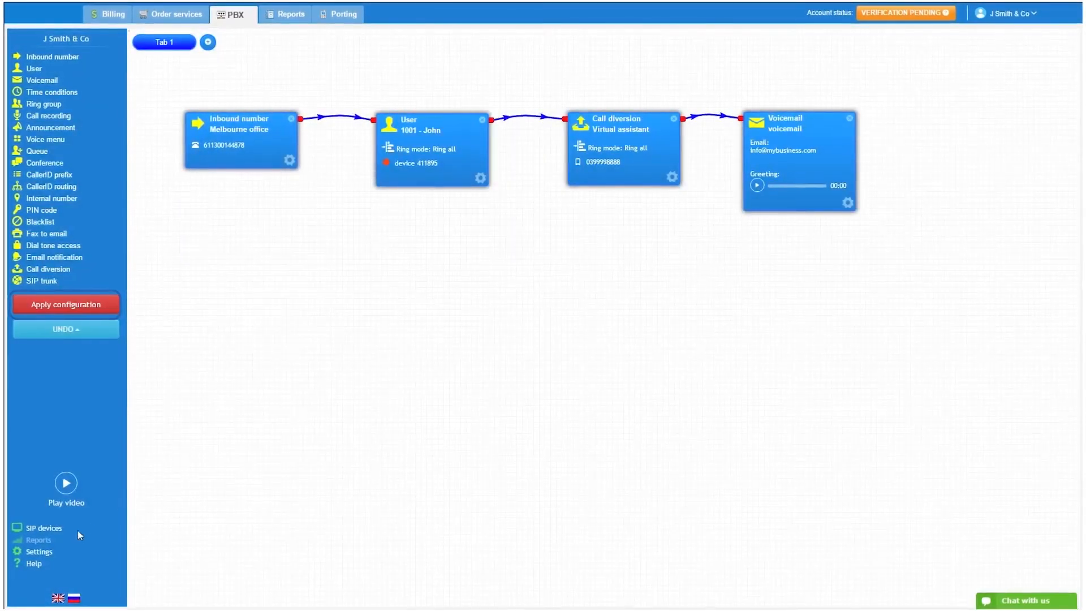
Review the PBX settings for music on hold, time zone preferences and dial plans.
left_click(38, 553)
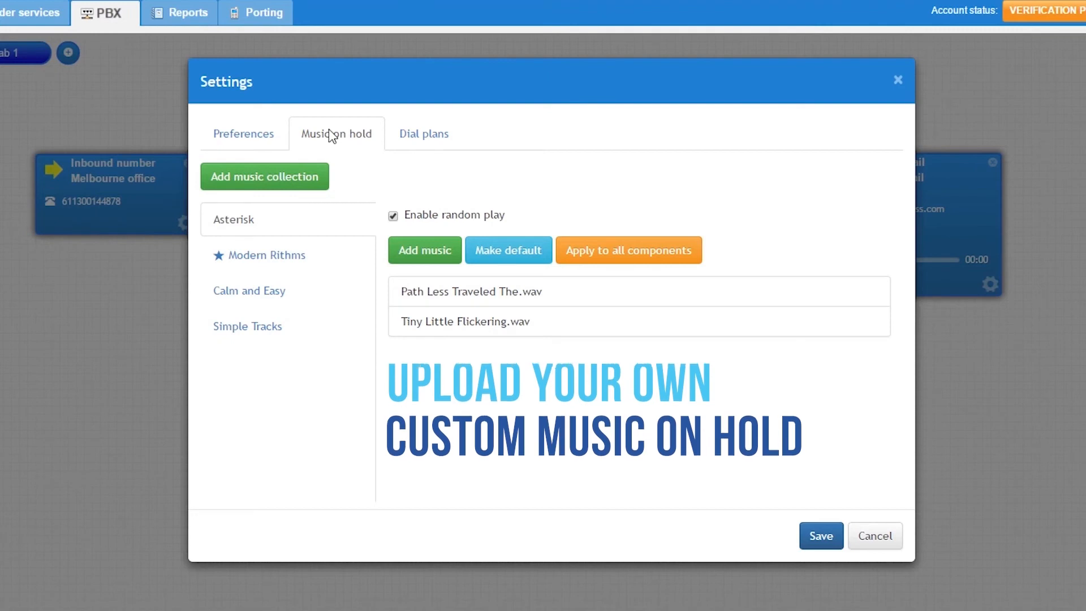
left_click(258, 139)
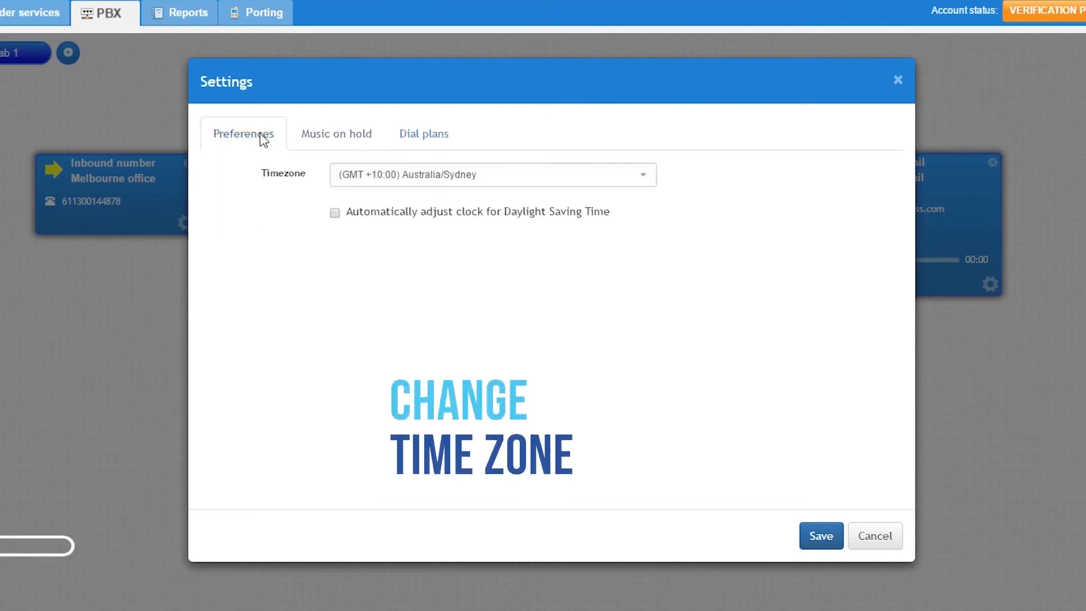
left_click(425, 146)
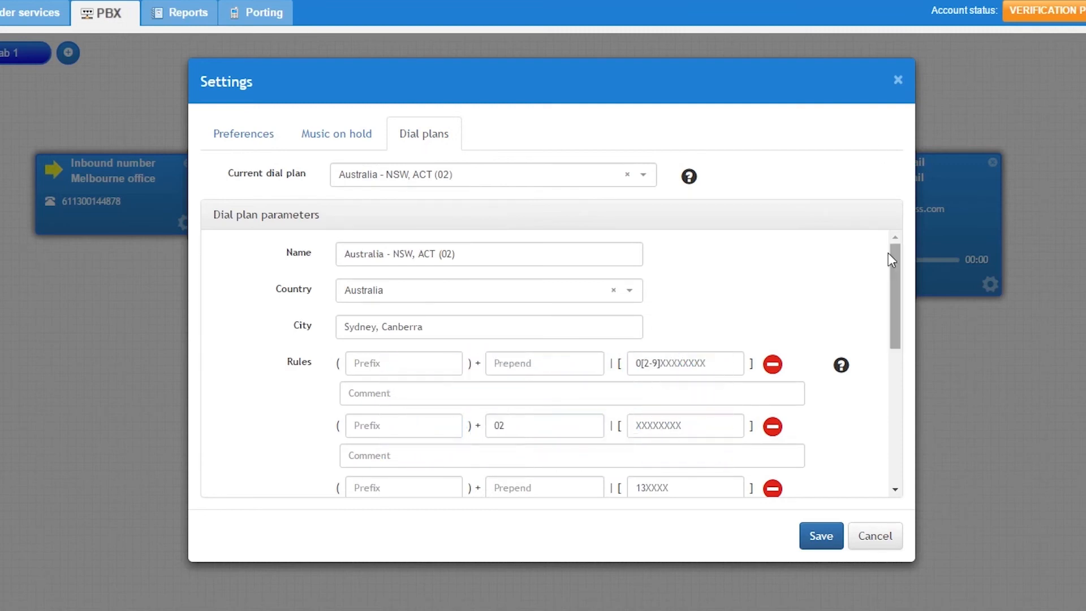
Consult the help on dial plan rules, leave the PBX settings and apply the configuration.
left_click(841, 366)
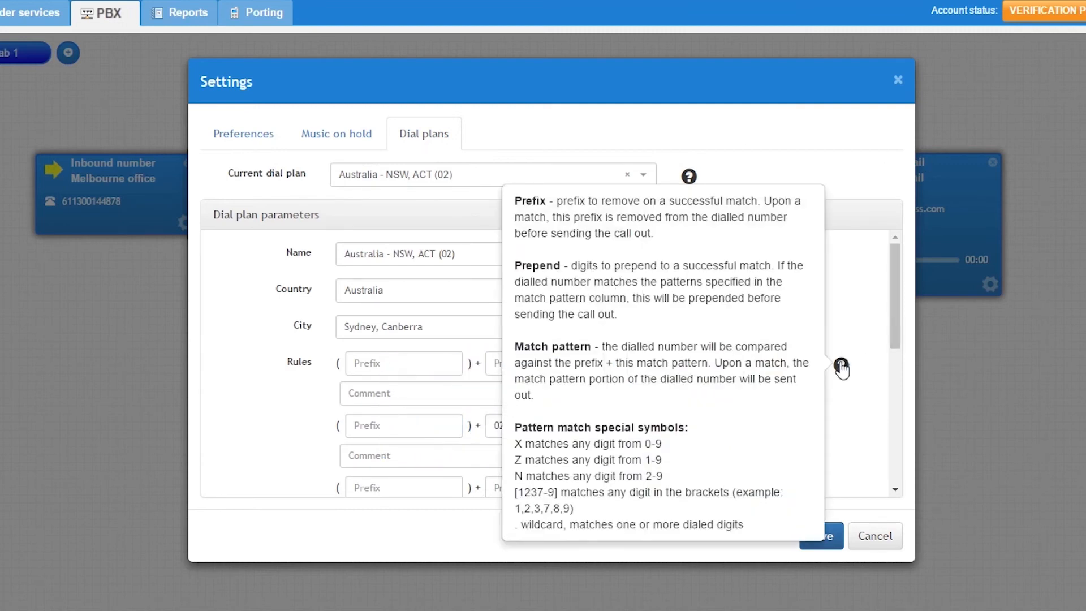
mouse_move(690, 178)
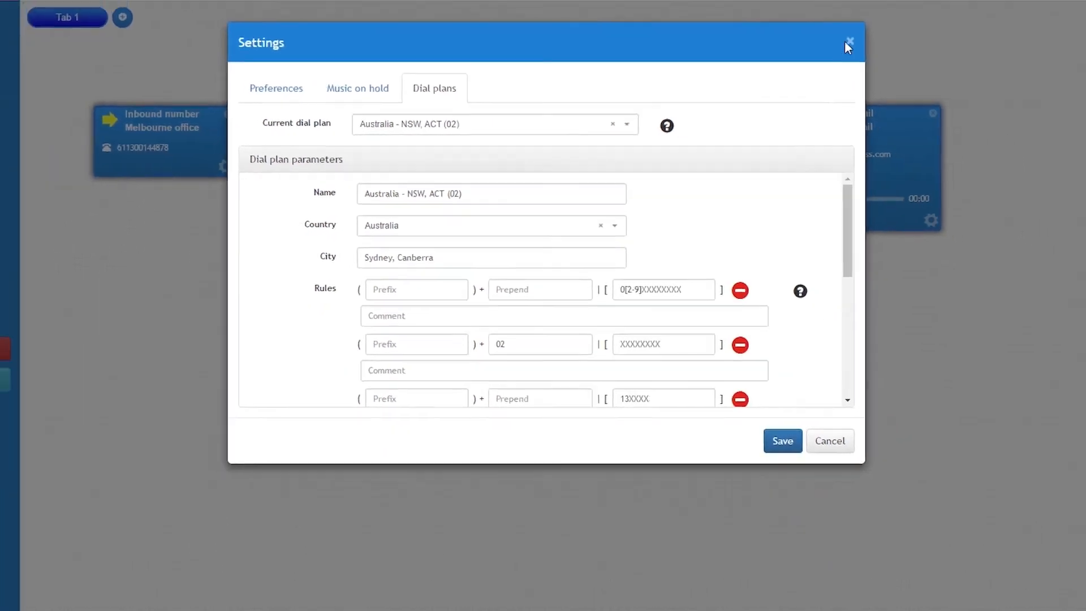
left_click(898, 80)
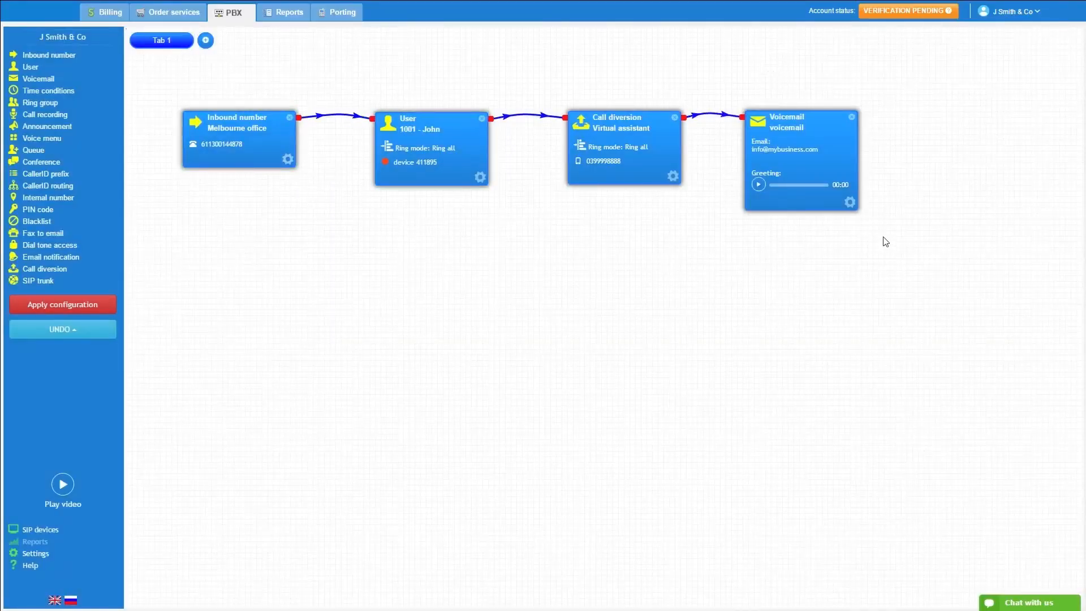
left_click(68, 304)
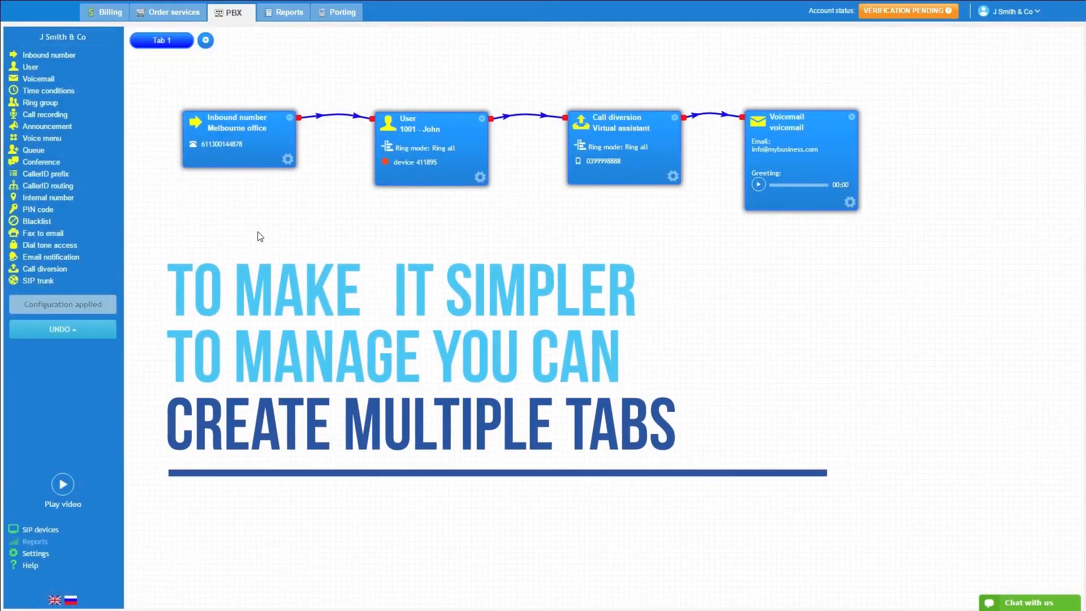
Add a second tab and reroute the Virtual assistant call diversion from Voicemail to Tab 2.
left_click(205, 40)
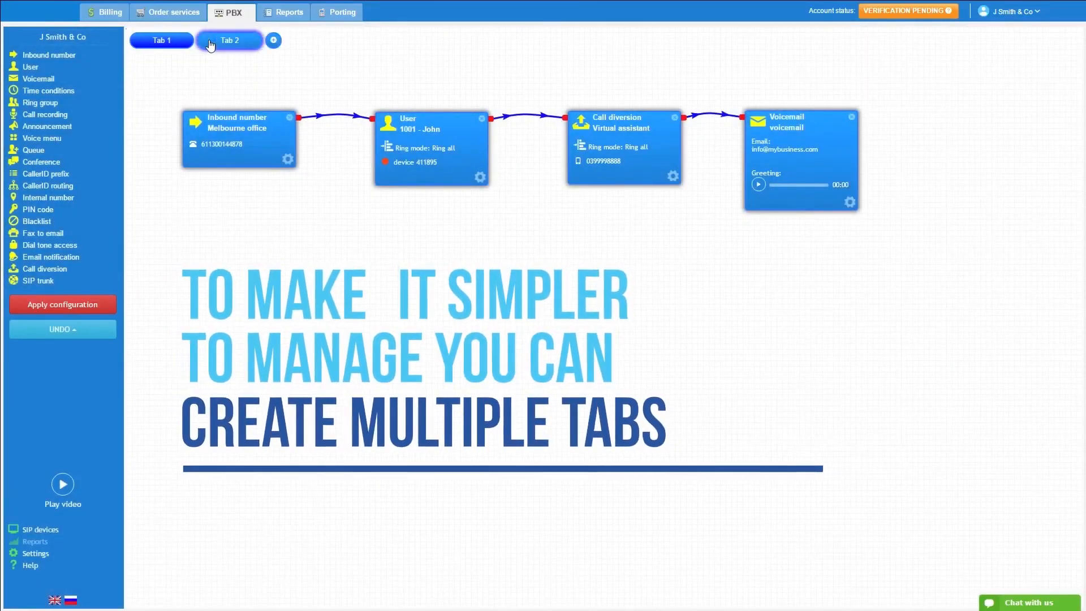
left_click(715, 117)
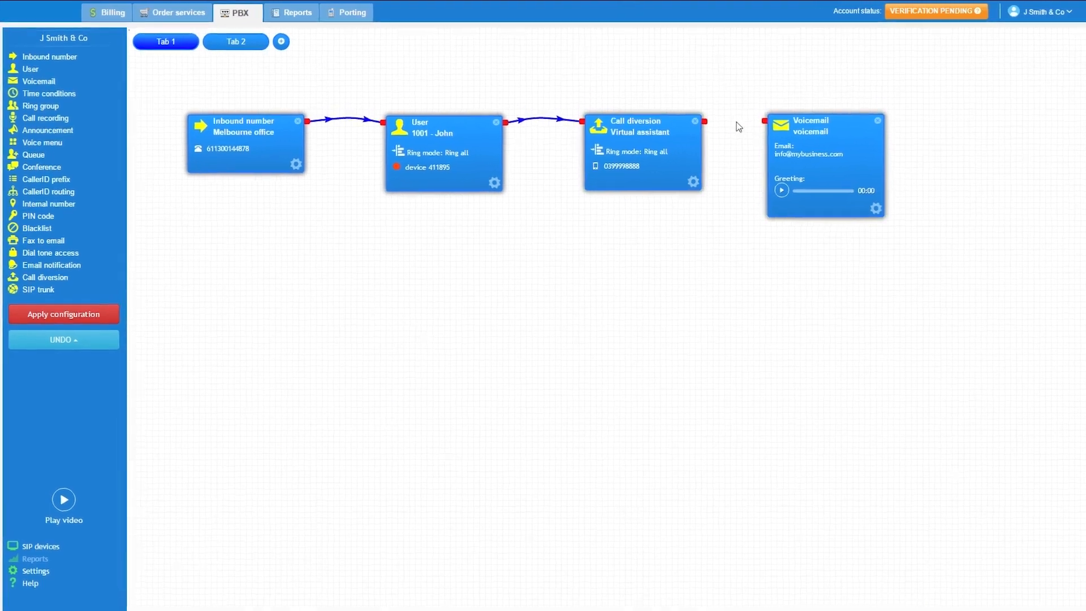
left_click_drag(705, 121, 266, 48)
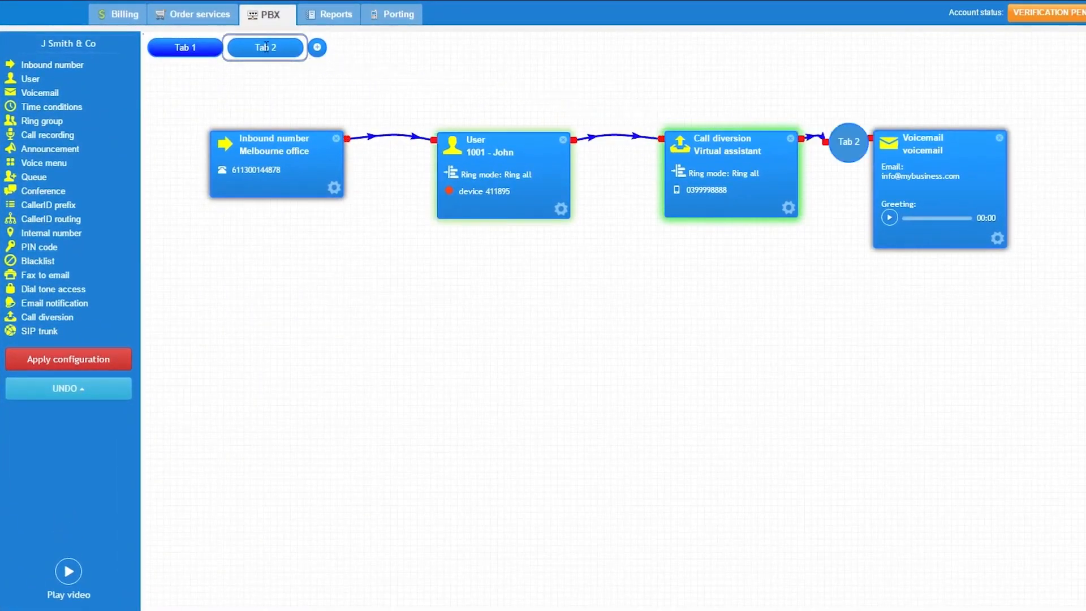
left_click_drag(974, 138, 1008, 134)
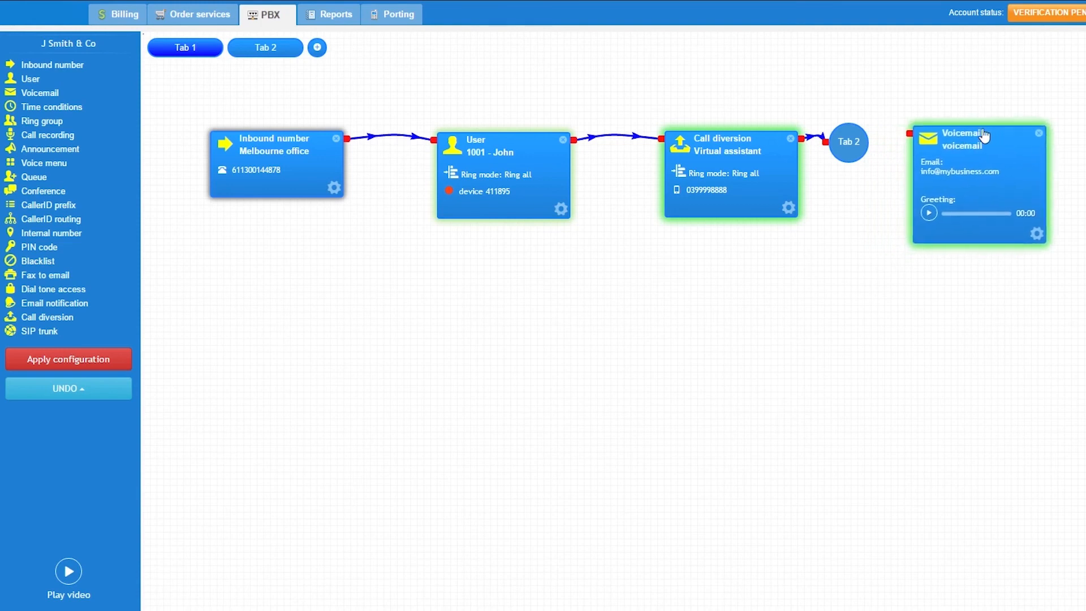
left_click(266, 47)
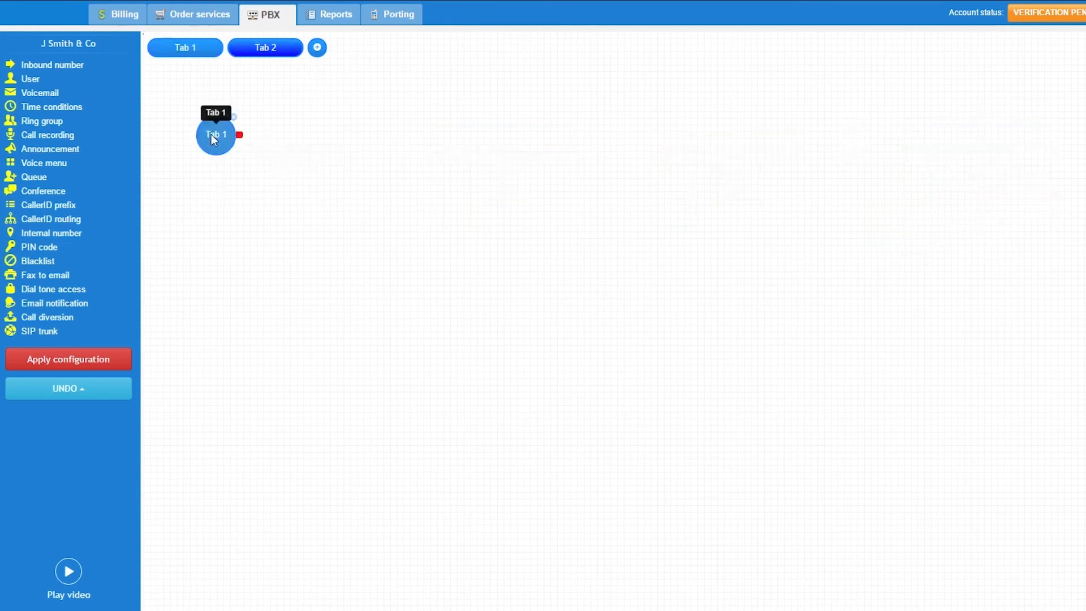
Revert the call flow to the configuration version of 23 May 2016 19:08:55.
left_click(111, 403)
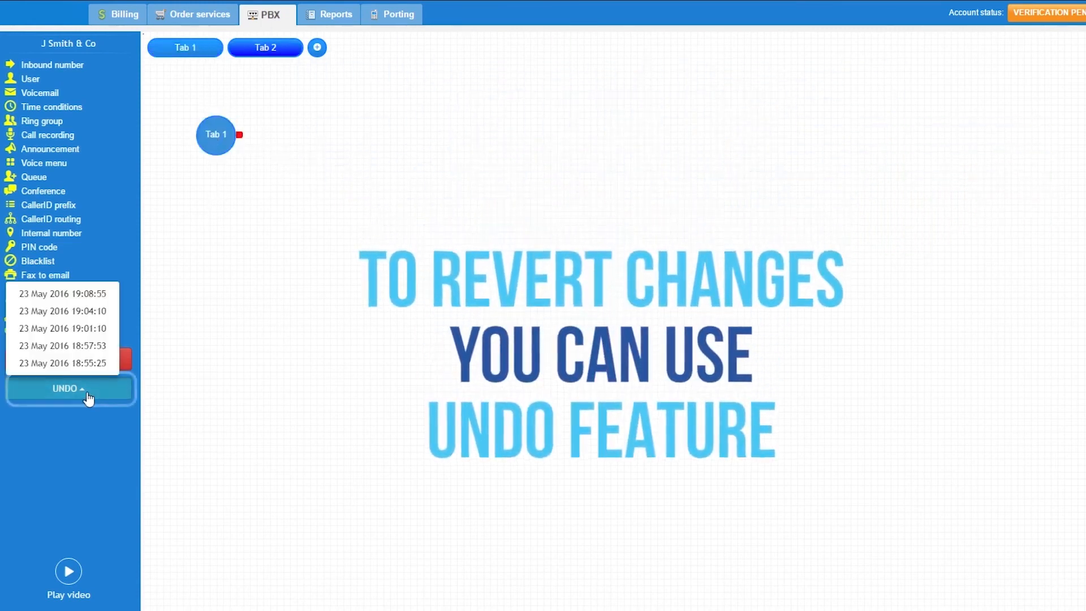
left_click(92, 295)
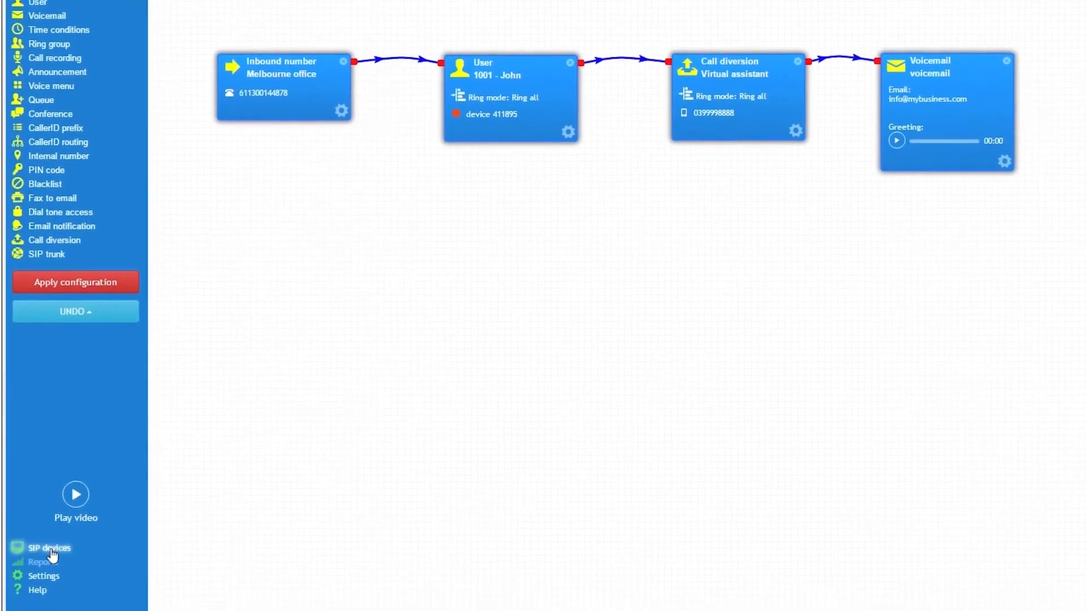
Open the SIP devices and rename the existing device after its owner's office desk.
left_click(46, 588)
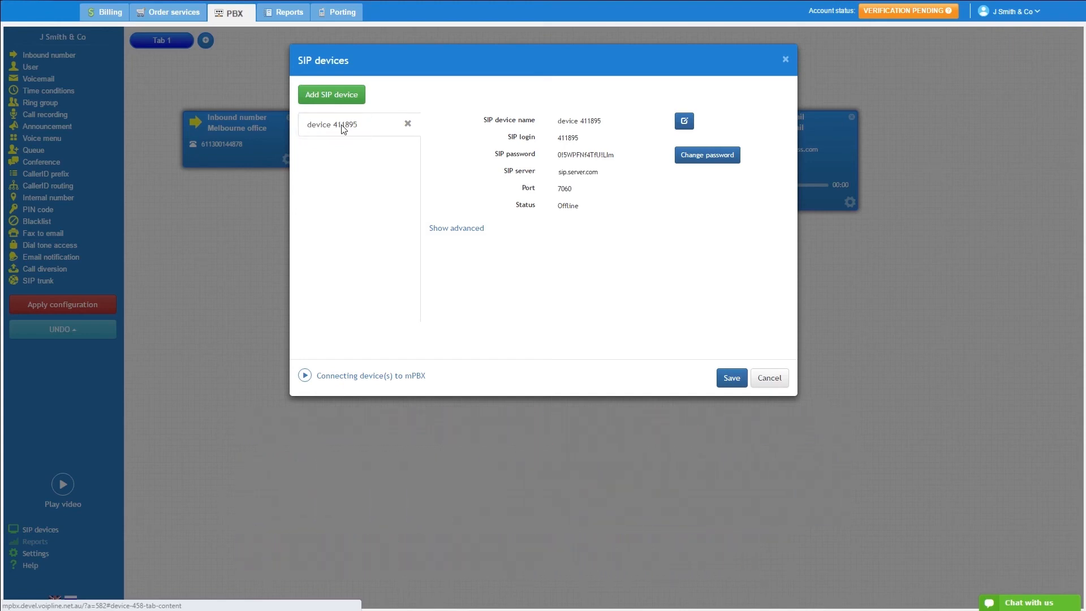
left_click(685, 121)
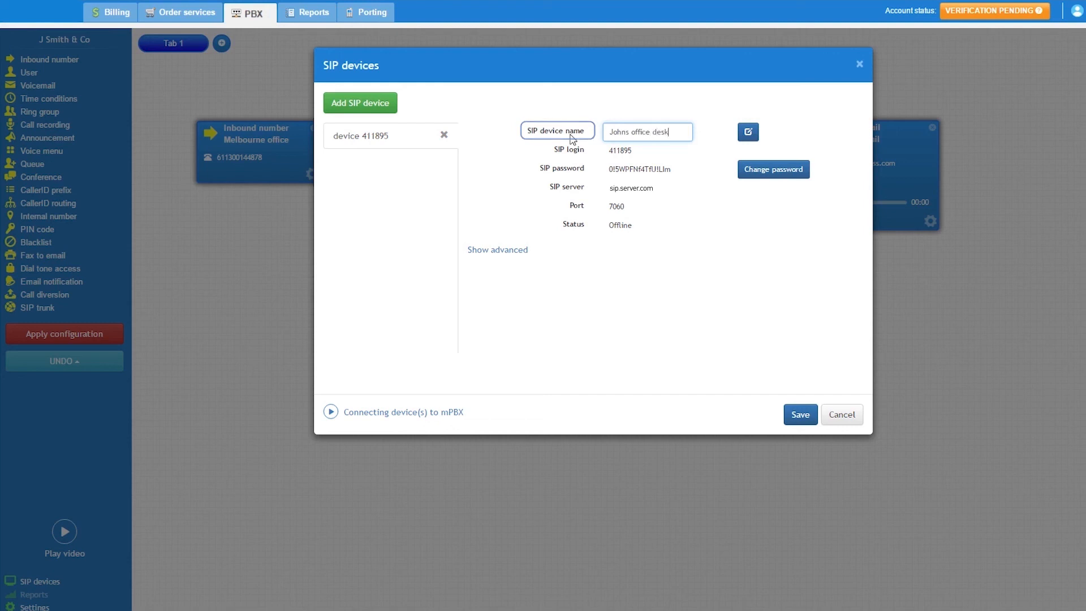
left_click(504, 162)
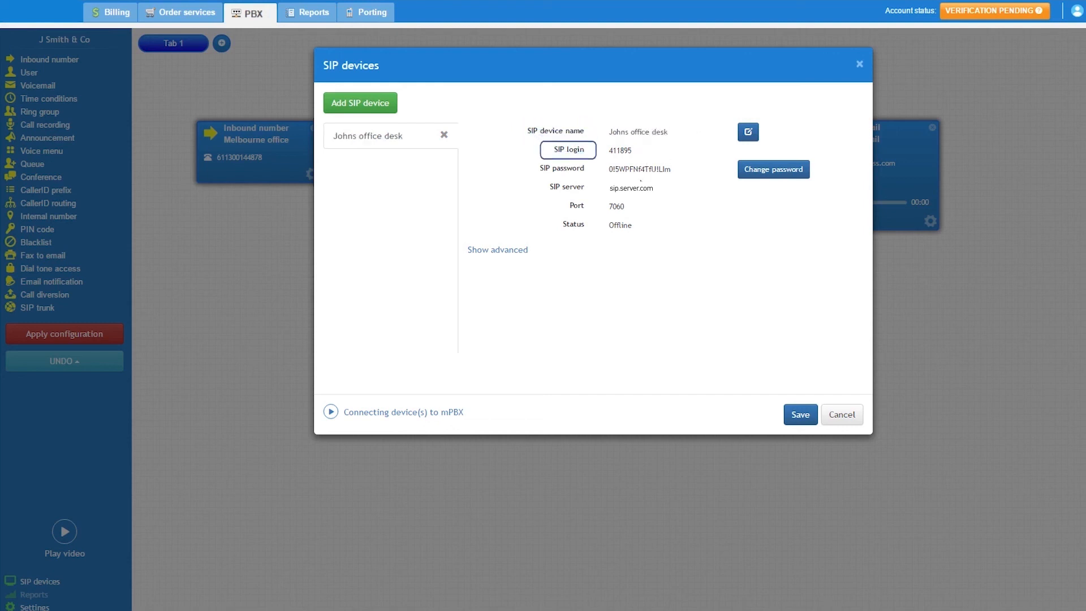